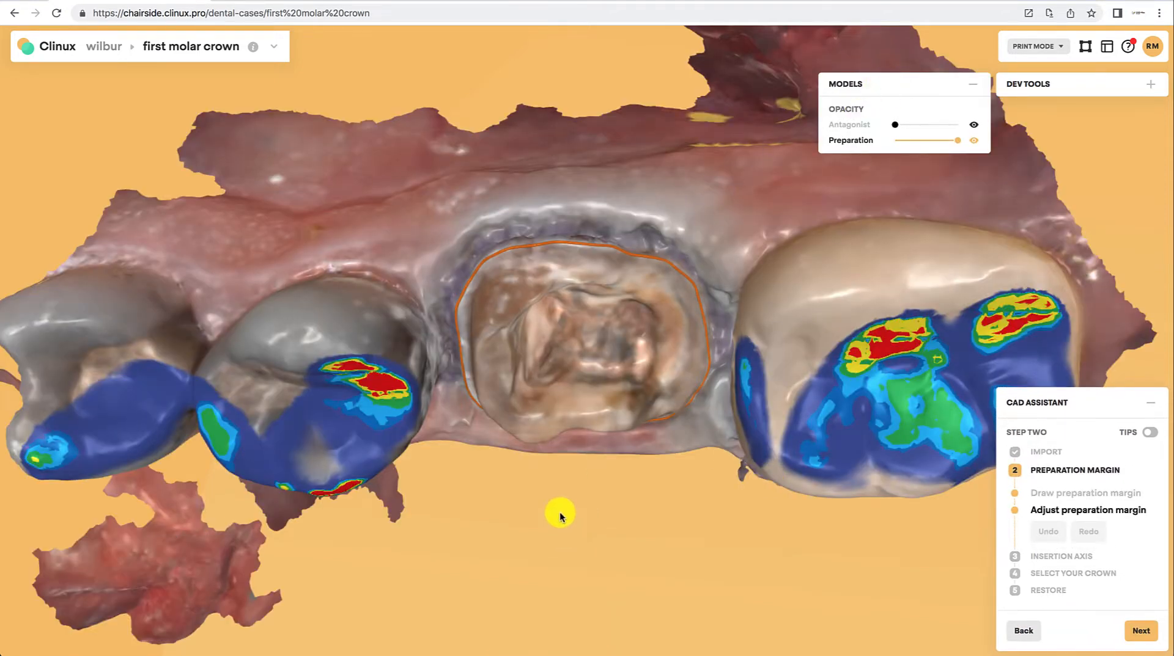
# Step: Show and then hide the antagonist model while orbiting to inspect the preparation margin against the opposing teeth
pyautogui.moveTo(558, 511); pyautogui.dragTo(391, 306)
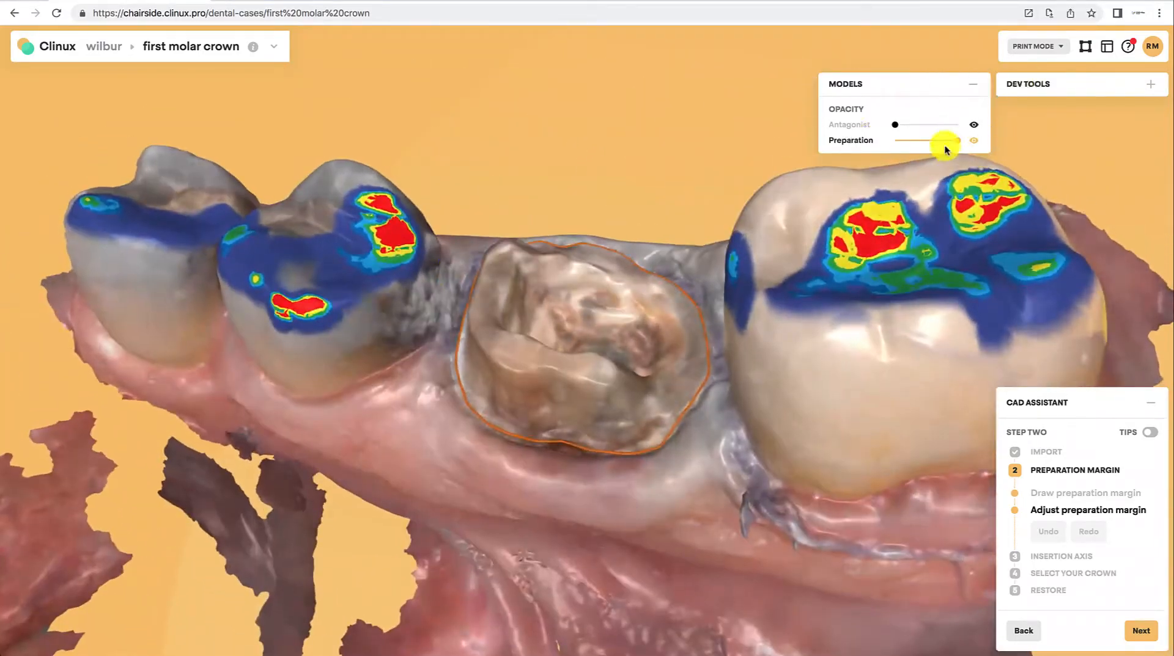
pyautogui.click(972, 126)
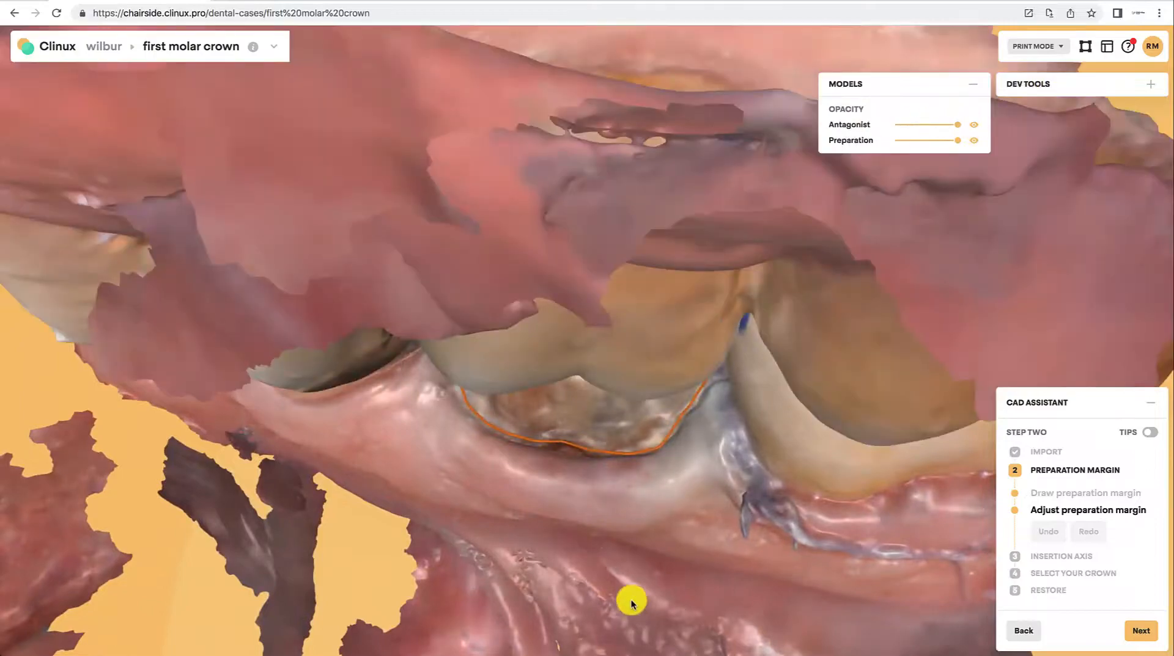
pyautogui.moveTo(630, 603); pyautogui.dragTo(600, 554)
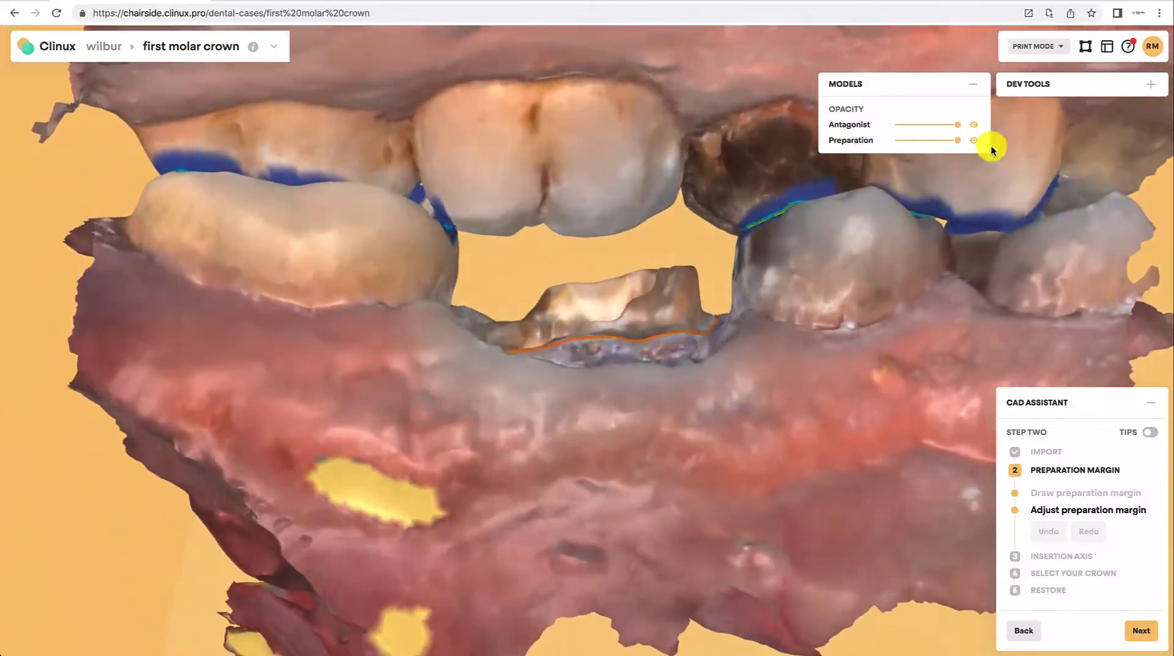
pyautogui.click(975, 126)
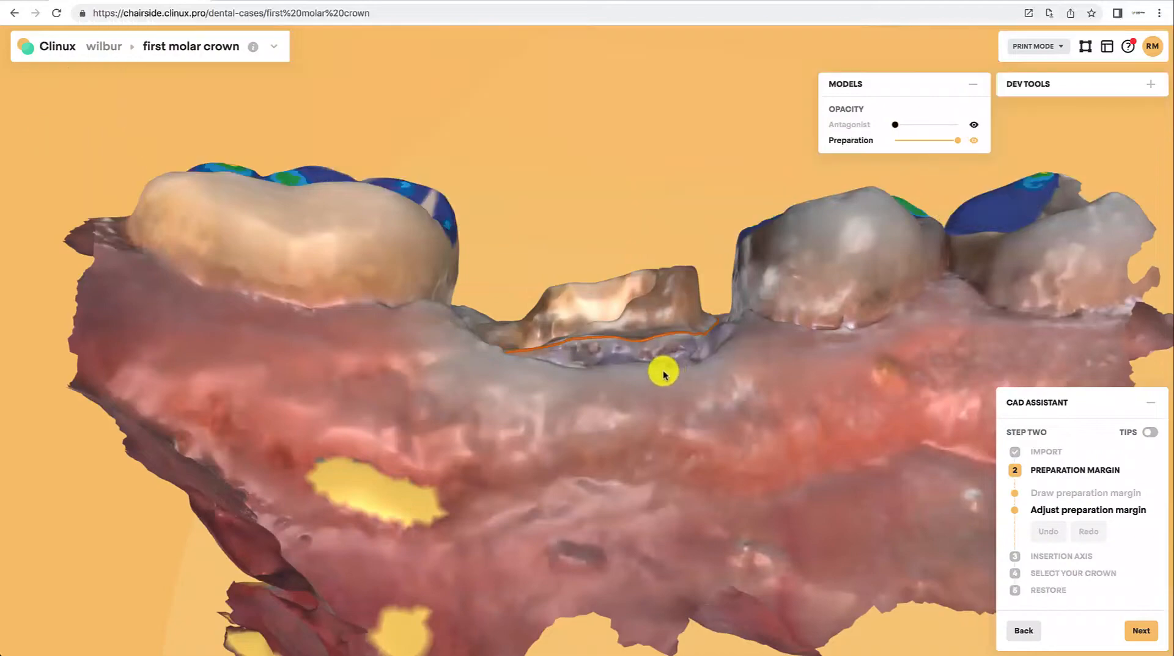
# Step: Review the preparation margin from the occlusal view and advance to the insertion axis step
pyautogui.moveTo(663, 374); pyautogui.dragTo(673, 489)
pyautogui.moveTo(593, 330); pyautogui.dragTo(612, 412)
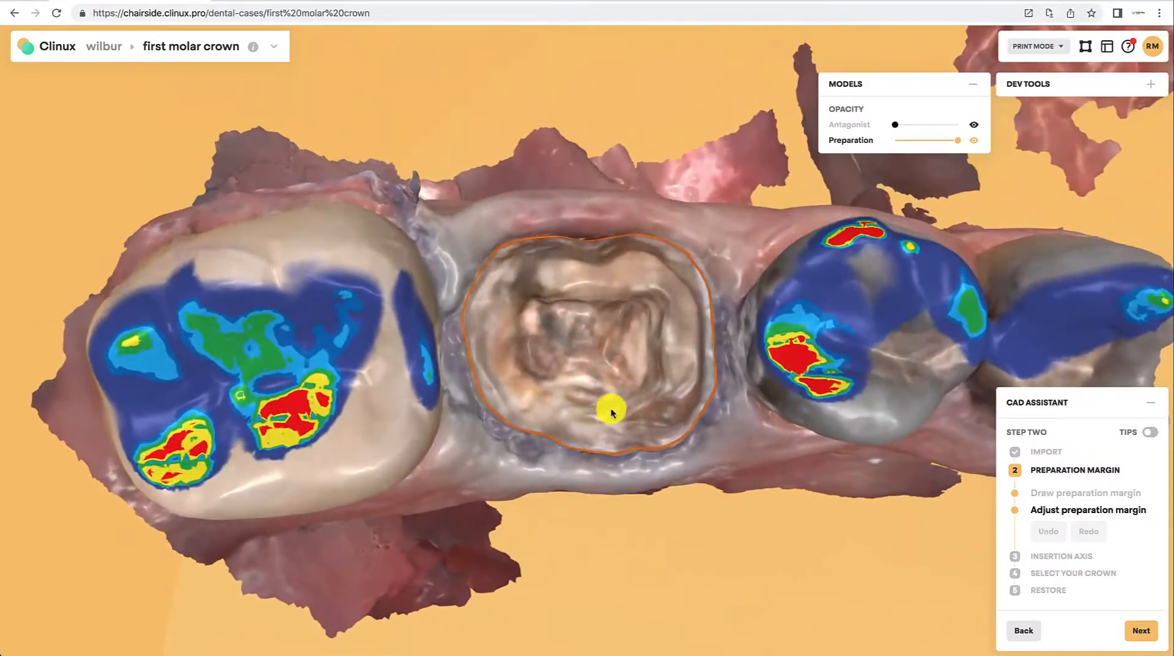
pyautogui.moveTo(600, 358); pyautogui.dragTo(578, 239)
pyautogui.moveTo(599, 369)
pyautogui.mouseDown()
pyautogui.moveTo(581, 265)
pyautogui.moveTo(592, 357)
pyautogui.mouseUp()
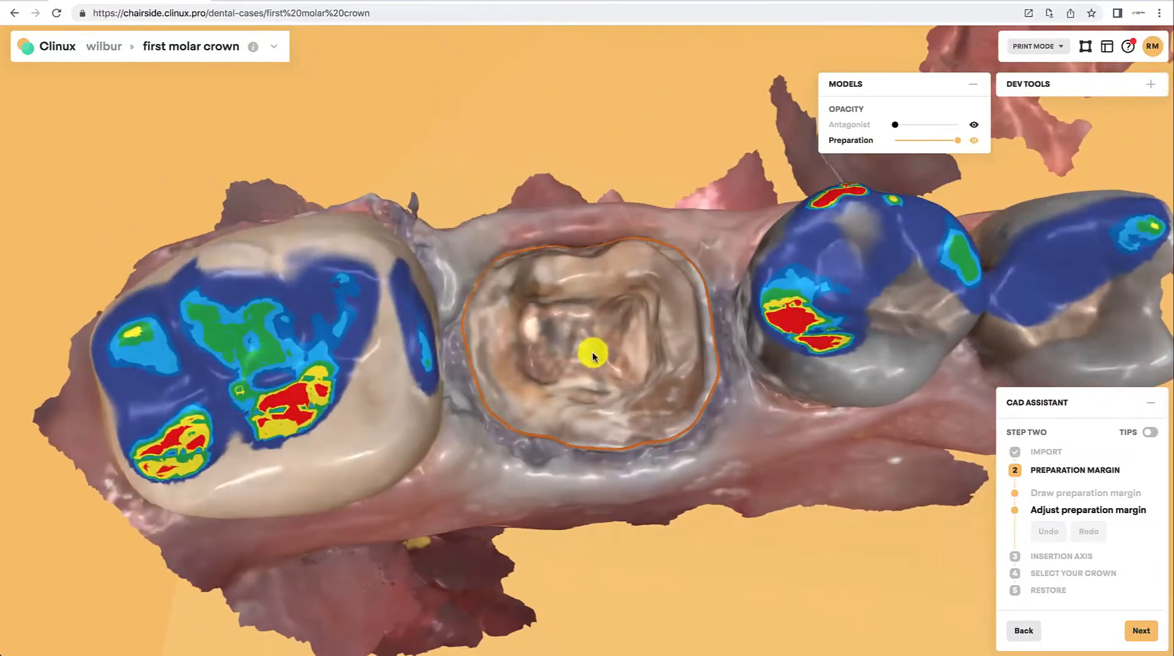
pyautogui.click(1139, 632)
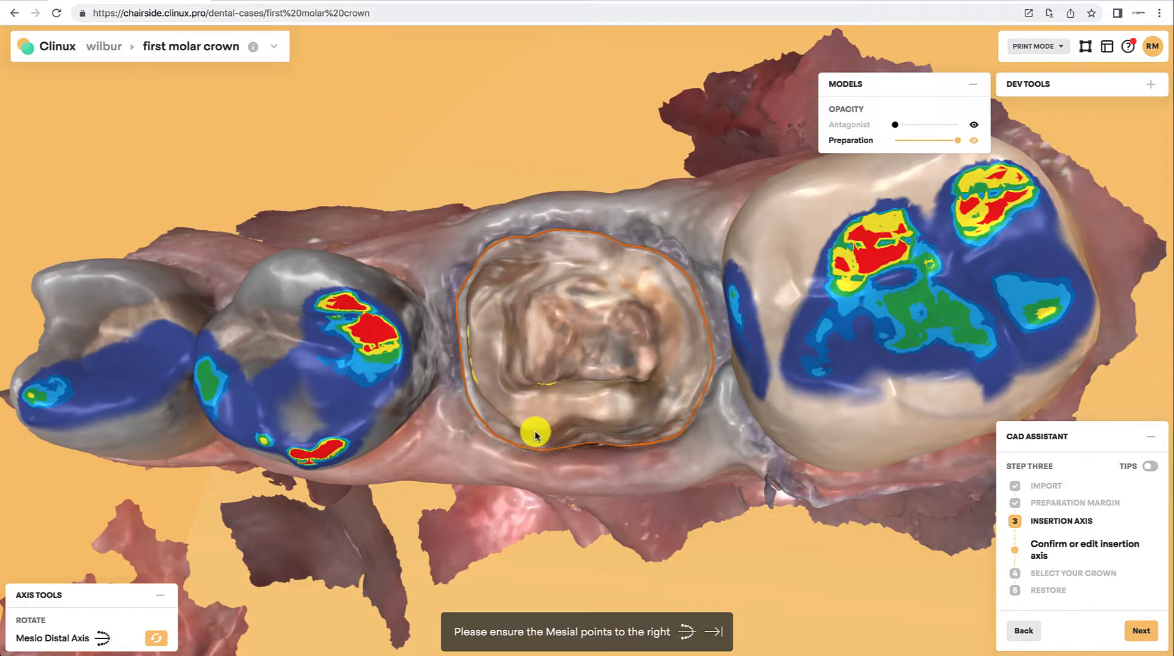
# Step: Rotate the model about the mesio-distal axis so the mesial side points to the right
pyautogui.moveTo(535, 435); pyautogui.dragTo(958, 651)
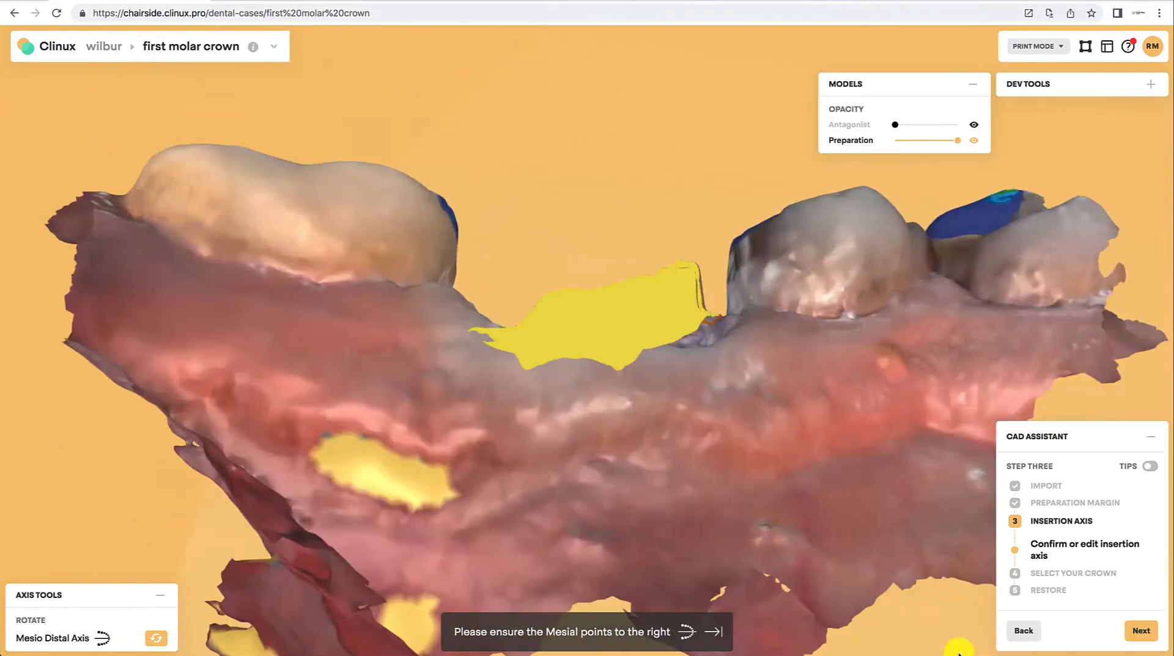
pyautogui.moveTo(628, 338); pyautogui.dragTo(15, 532)
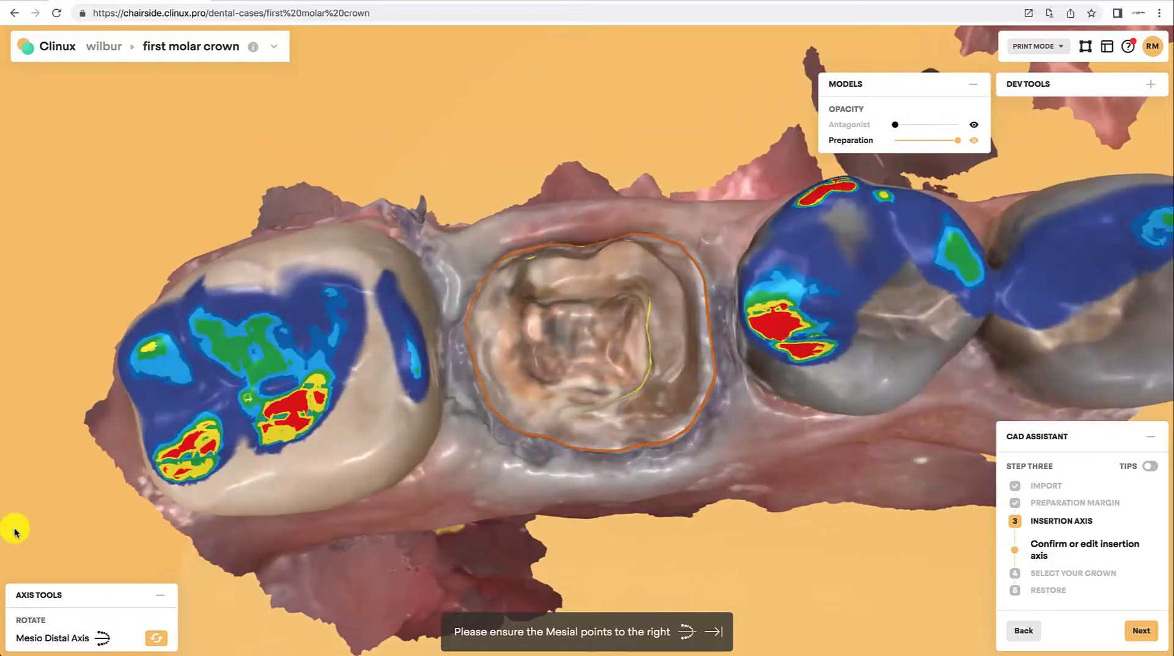
pyautogui.click(160, 640)
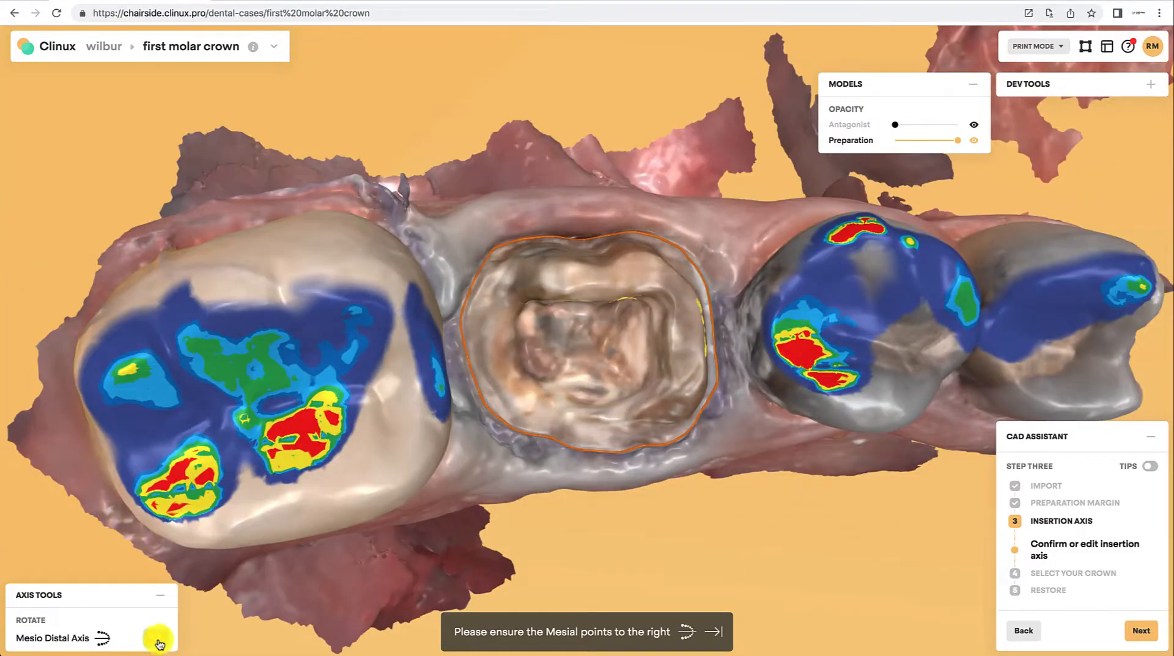
pyautogui.click(159, 644)
pyautogui.moveTo(638, 340)
pyautogui.mouseDown()
pyautogui.moveTo(654, 369)
pyautogui.moveTo(653, 352)
pyautogui.mouseUp()
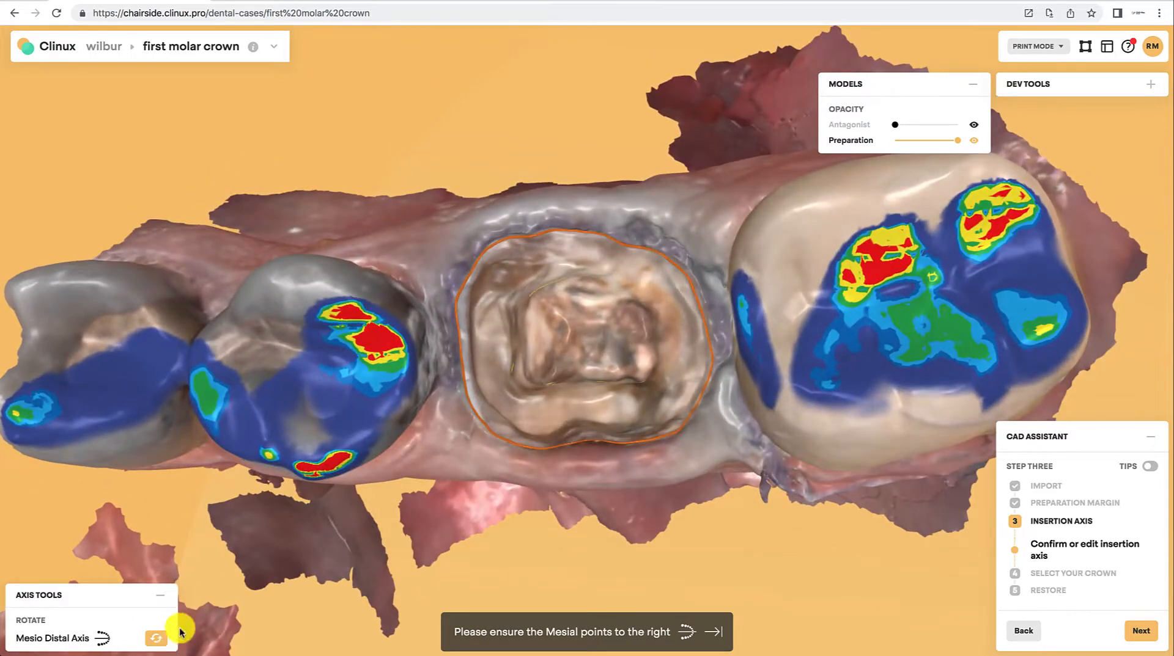
pyautogui.click(153, 640)
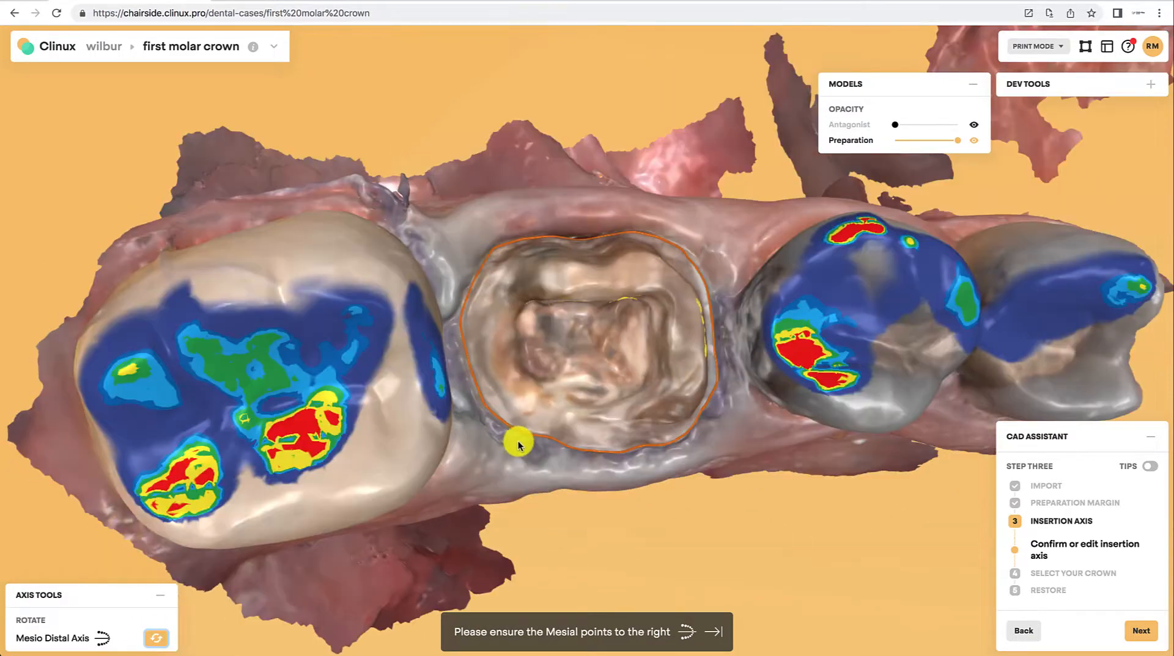
# Step: Check the insertion axis from the occlusal view and confirm it to move on to crown selection
pyautogui.moveTo(485, 461); pyautogui.dragTo(445, 456)
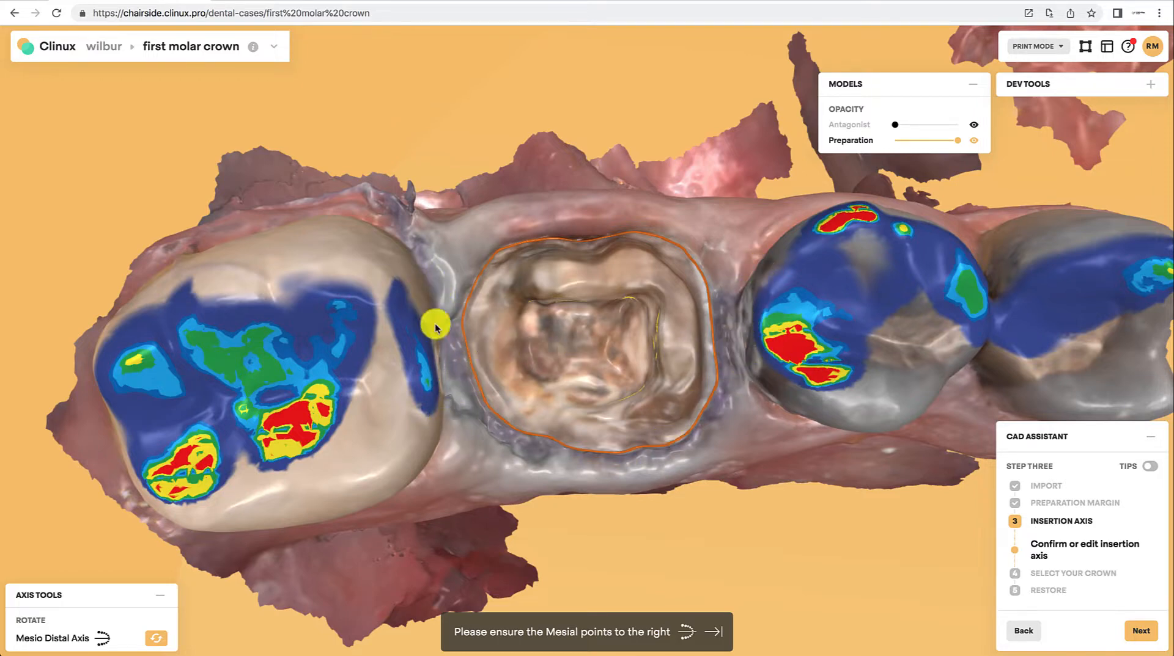
pyautogui.moveTo(469, 394); pyautogui.dragTo(465, 394)
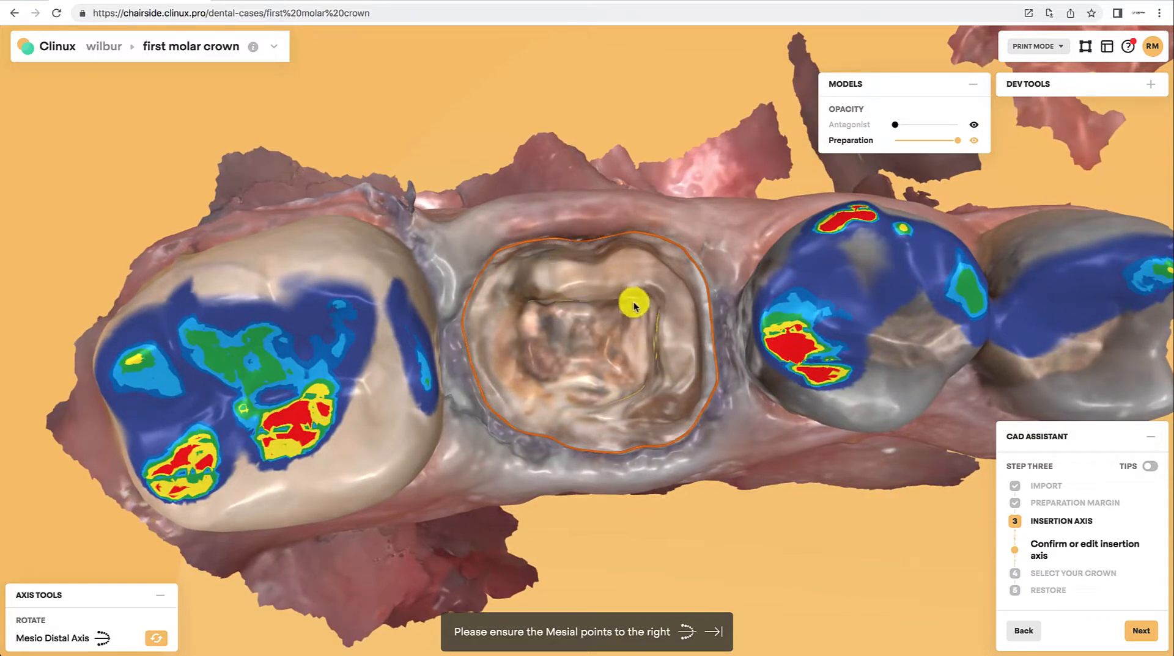
pyautogui.moveTo(585, 355)
pyautogui.mouseDown()
pyautogui.moveTo(582, 366)
pyautogui.moveTo(587, 352)
pyautogui.mouseUp()
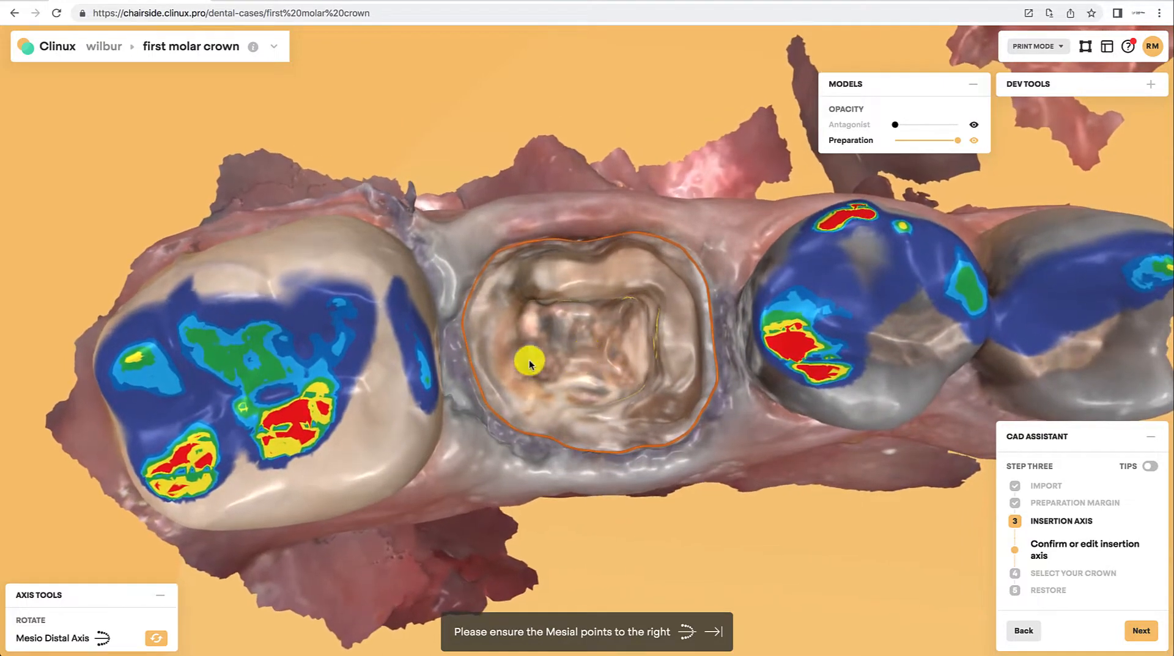
pyautogui.moveTo(645, 400); pyautogui.dragTo(645, 407)
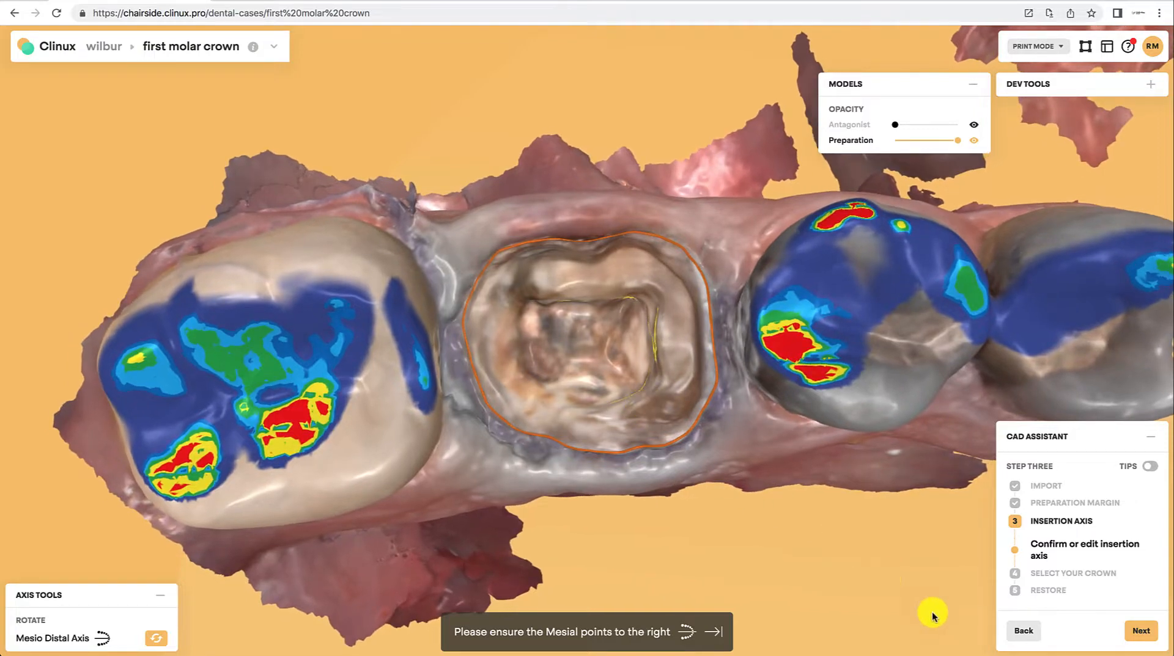
pyautogui.click(1141, 632)
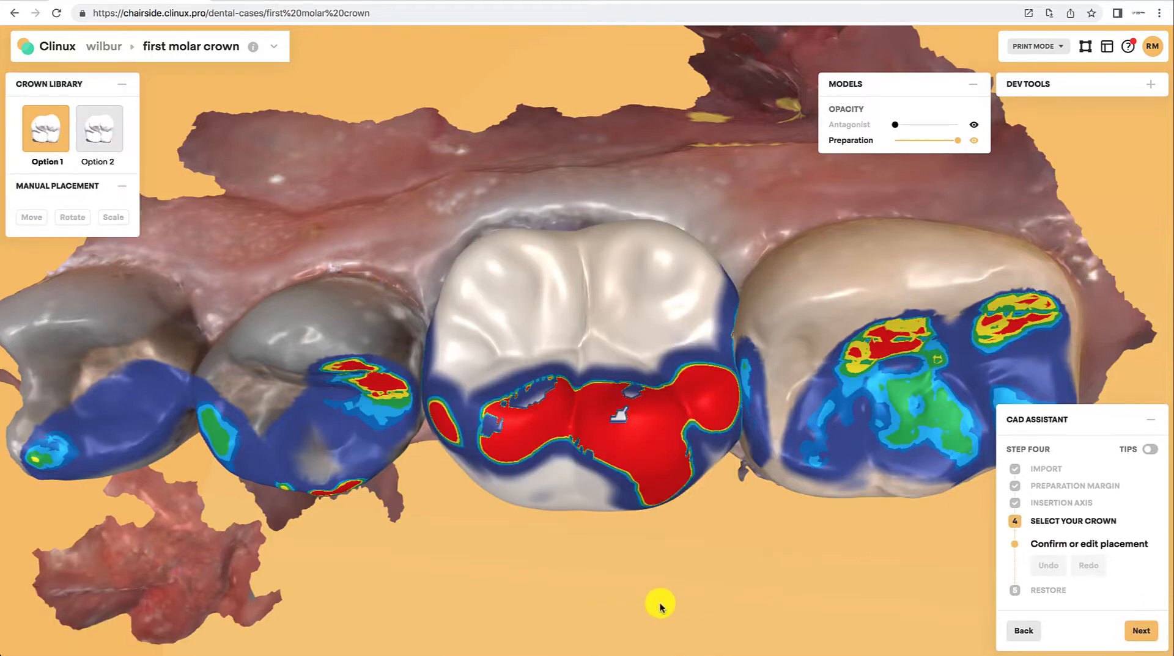
# Step: Select crown Option 2 from the crown library for the prepared molar
pyautogui.moveTo(660, 607); pyautogui.dragTo(413, 407)
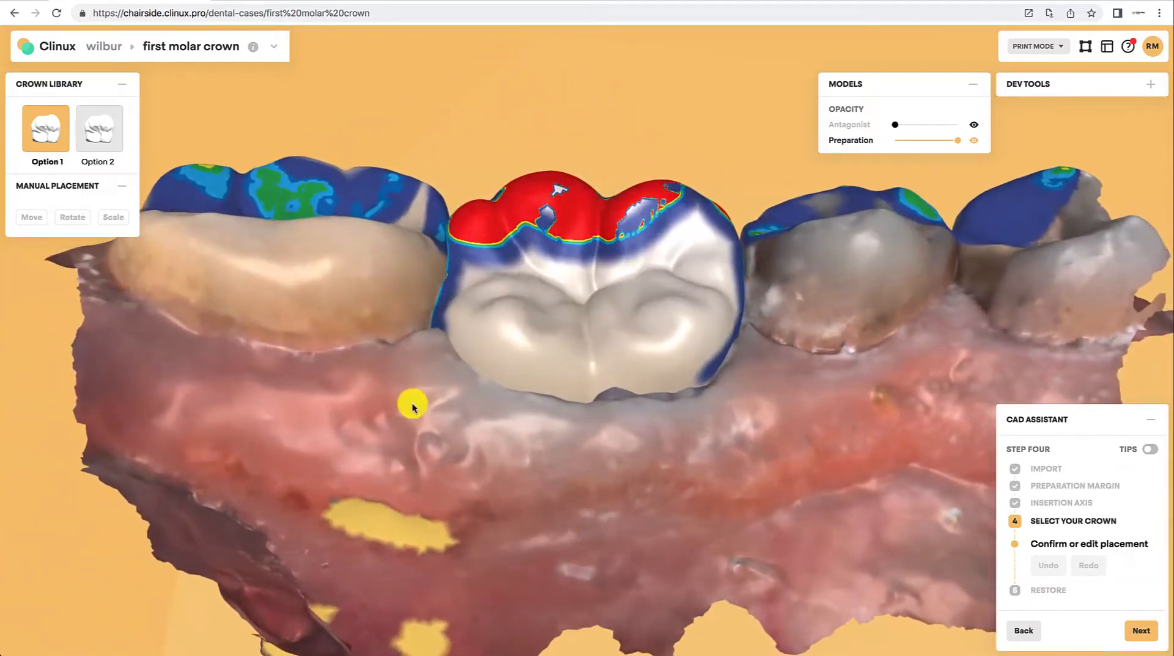
pyautogui.click(102, 143)
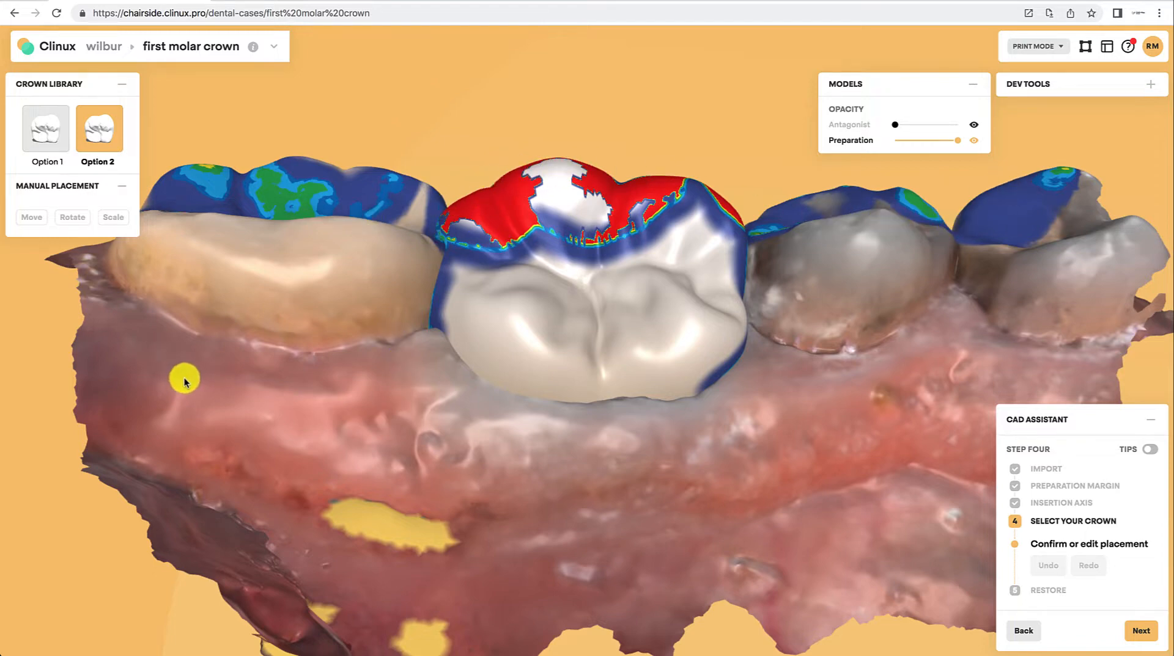
pyautogui.moveTo(169, 386); pyautogui.dragTo(491, 291)
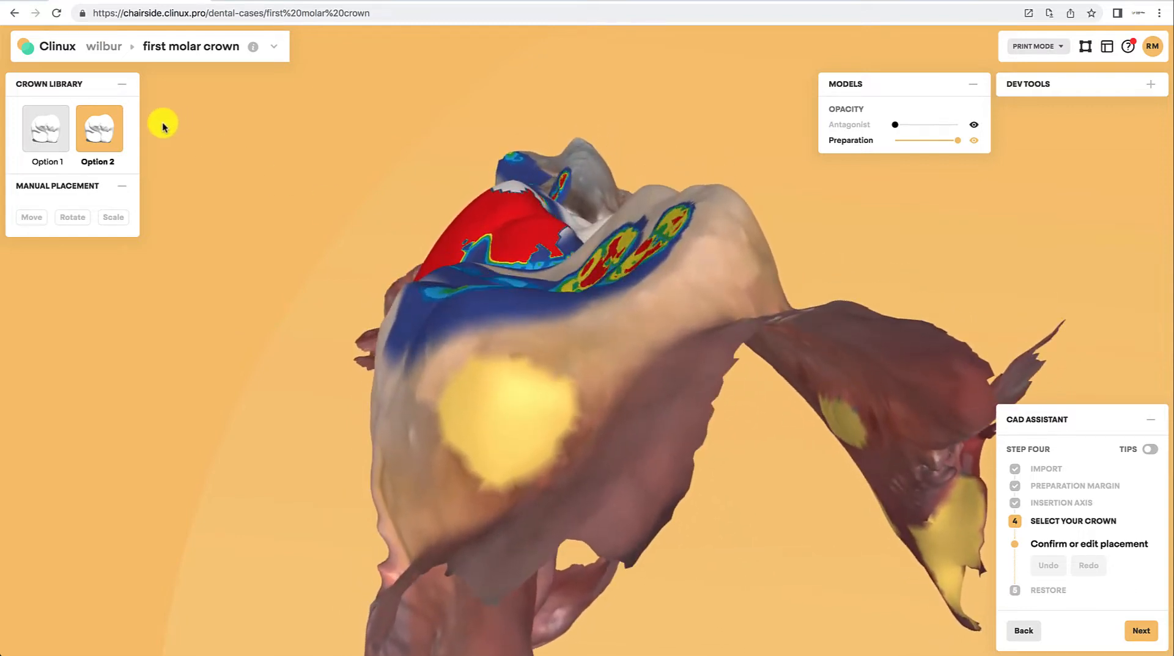
# Step: Rotate the placed crown with the rotation ring to improve its alignment
pyautogui.click(78, 217)
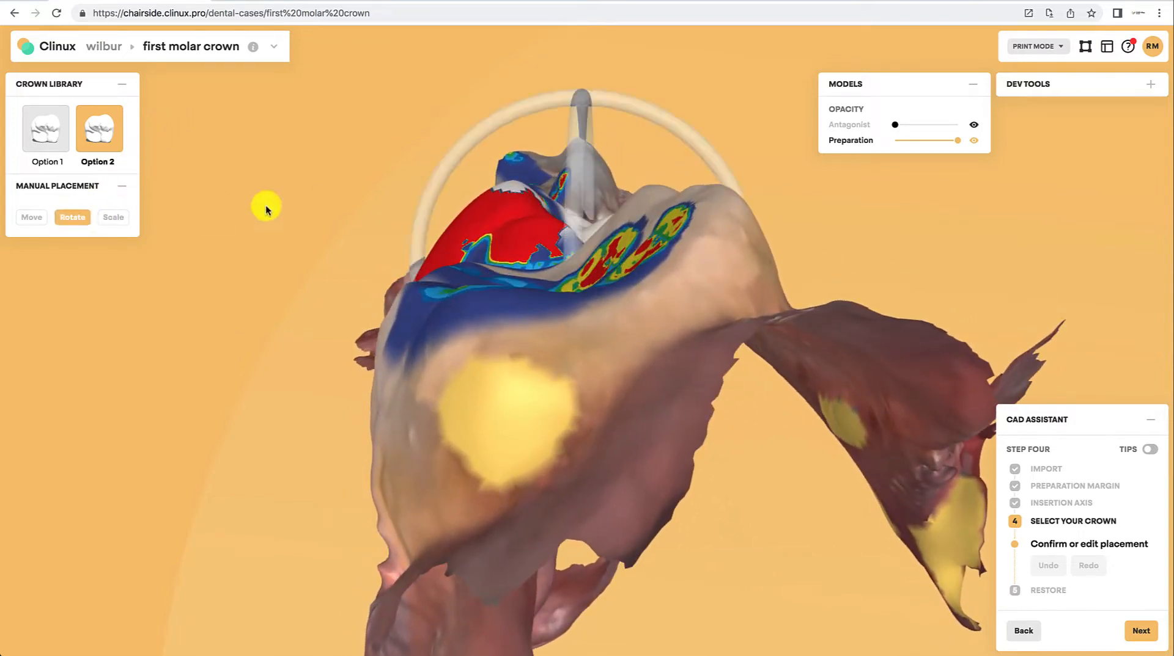
pyautogui.moveTo(493, 129); pyautogui.dragTo(437, 215)
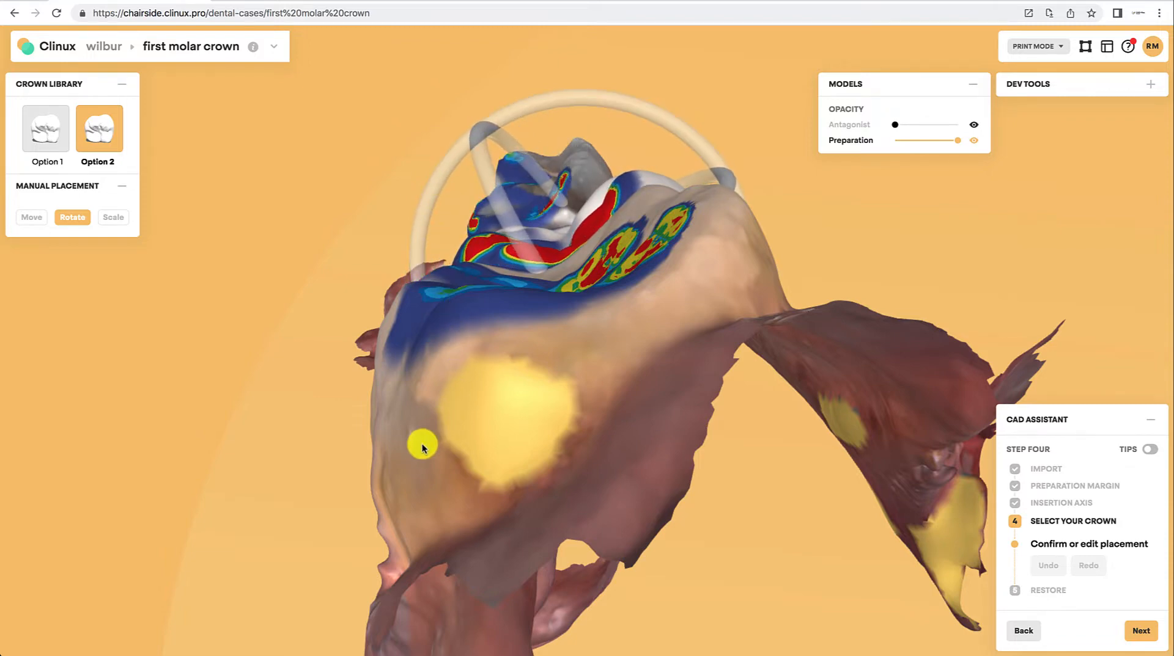
pyautogui.moveTo(422, 447); pyautogui.dragTo(739, 571)
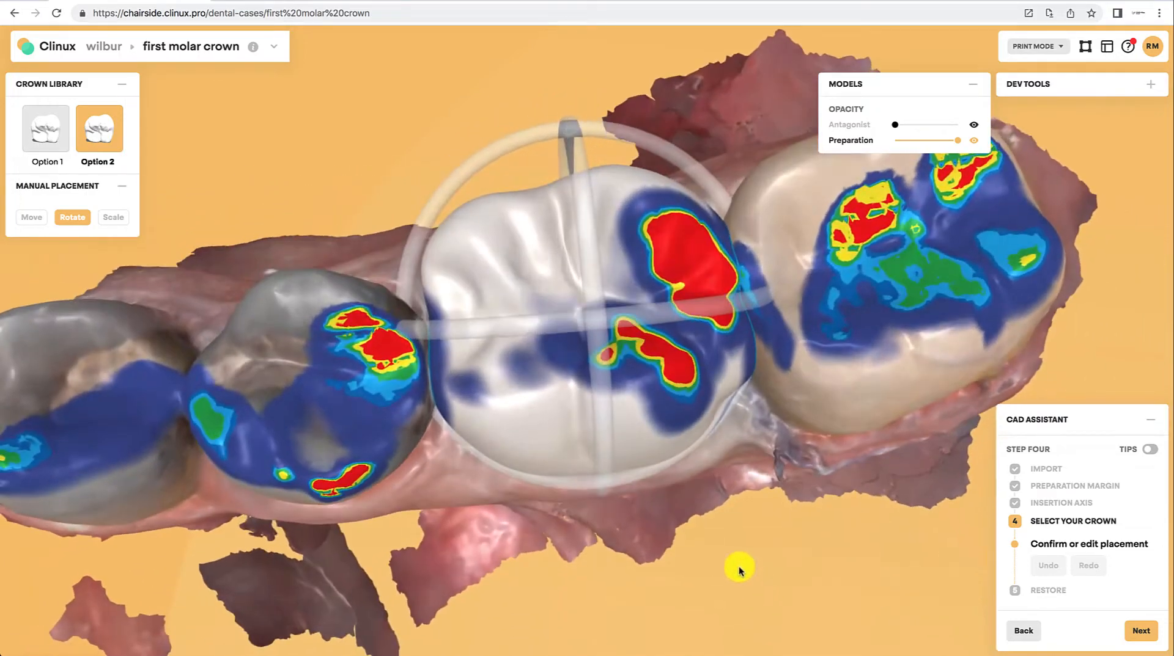
# Step: Scale the crown slightly along its mesio-distal handle to fit between the neighbouring teeth
pyautogui.click(116, 219)
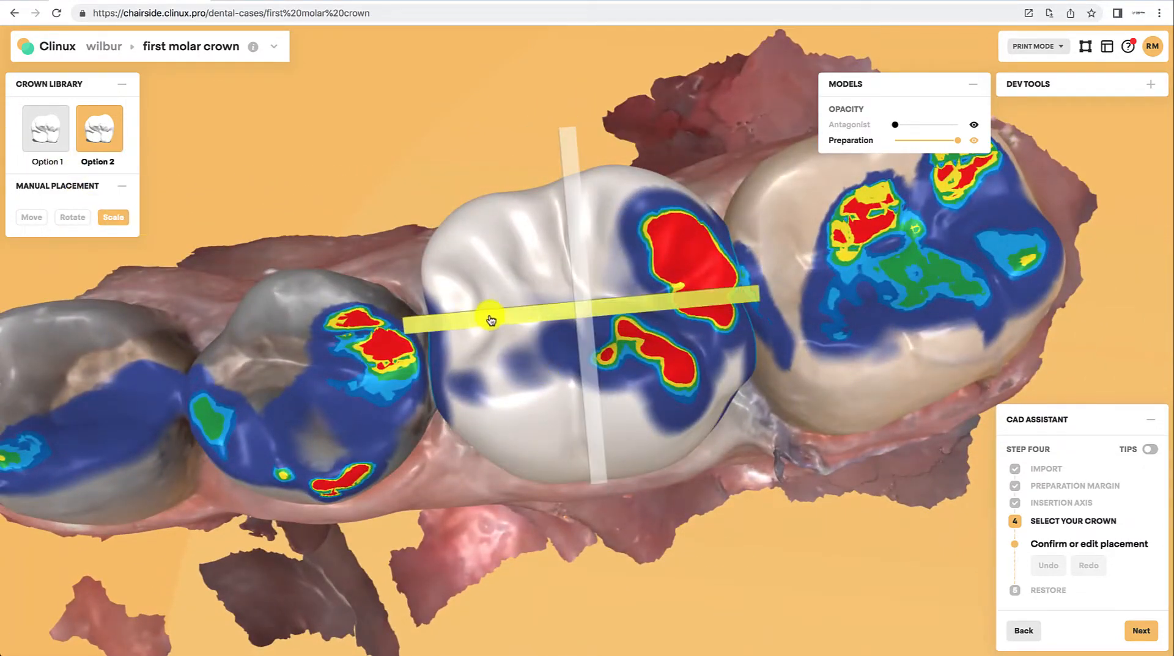
pyautogui.moveTo(489, 320); pyautogui.dragTo(503, 324)
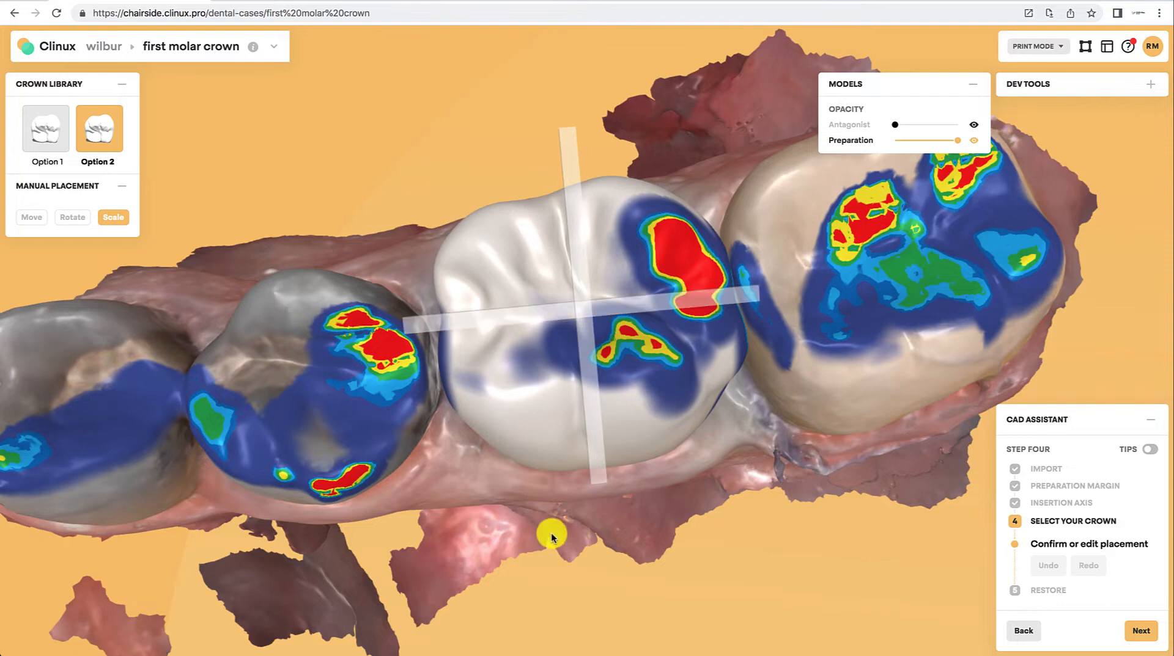
pyautogui.moveTo(550, 537); pyautogui.dragTo(529, 441)
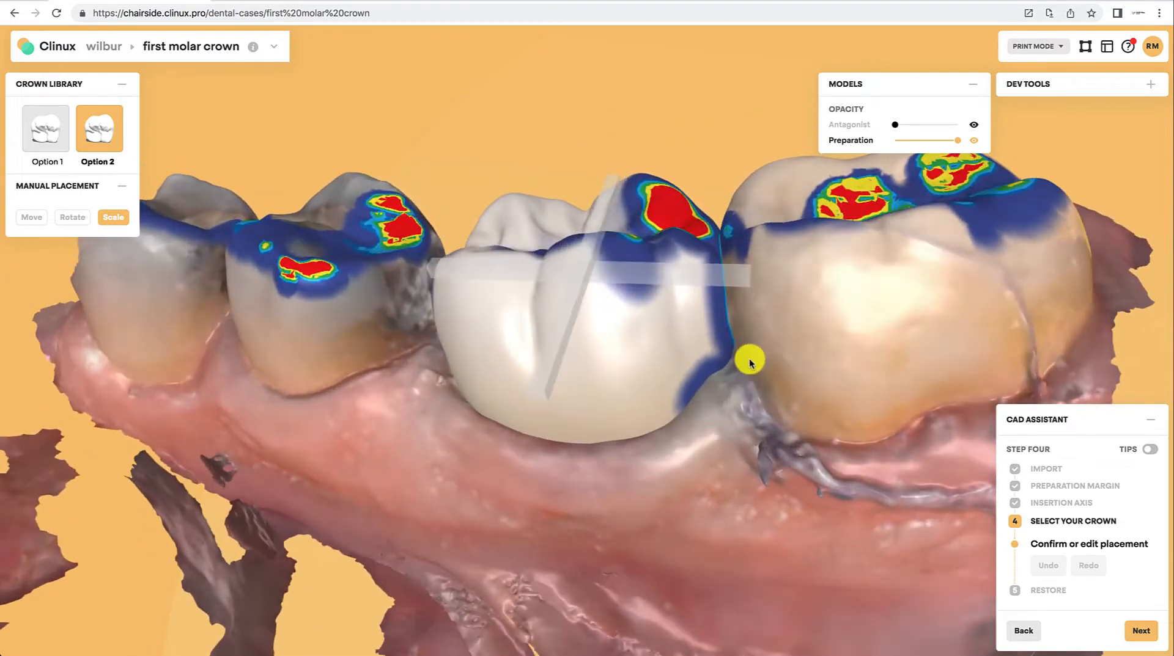
pyautogui.moveTo(304, 497); pyautogui.dragTo(398, 525)
# Step: Move the crown with the translation handles to center it on the preparation
pyautogui.click(34, 219)
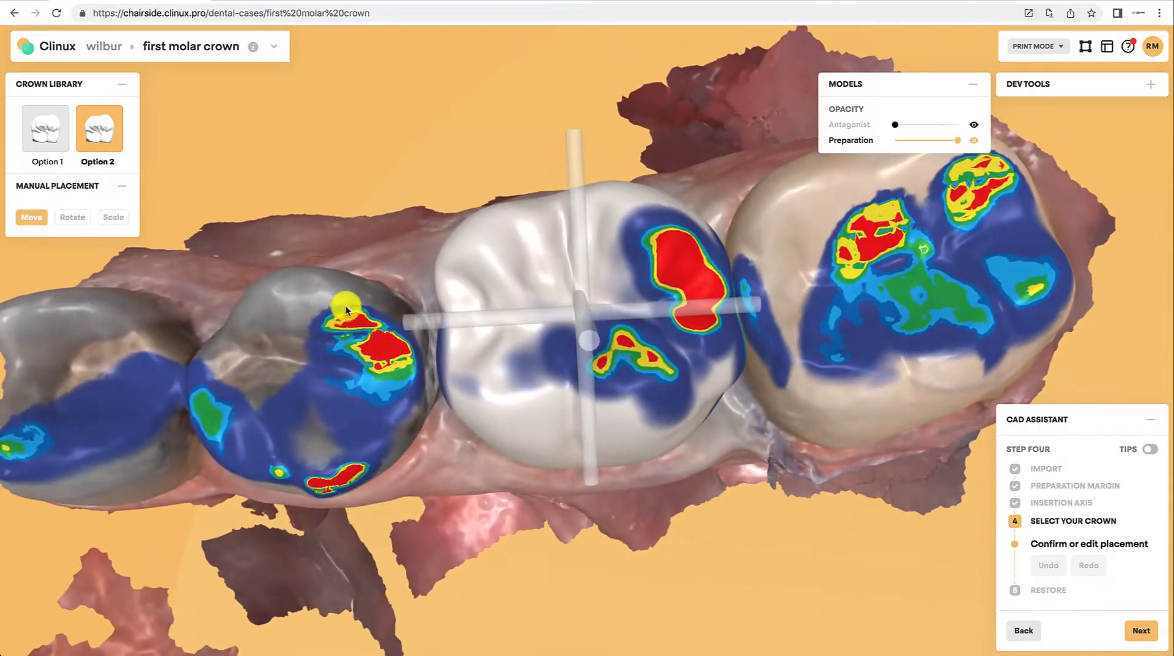
pyautogui.moveTo(467, 324); pyautogui.dragTo(459, 328)
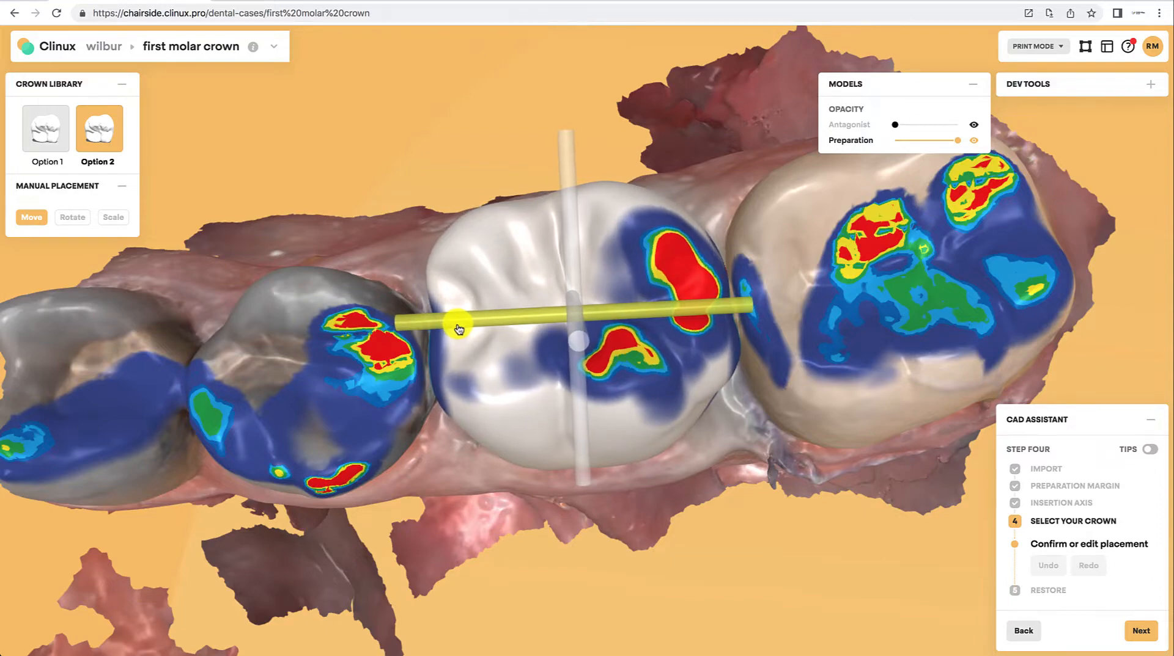
pyautogui.moveTo(508, 478)
pyautogui.mouseDown()
pyautogui.moveTo(214, 396)
pyautogui.moveTo(202, 351)
pyautogui.moveTo(208, 341)
pyautogui.moveTo(301, 366)
pyautogui.moveTo(432, 334)
pyautogui.moveTo(247, 356)
pyautogui.moveTo(403, 385)
pyautogui.moveTo(571, 369)
pyautogui.moveTo(542, 409)
pyautogui.moveTo(564, 560)
pyautogui.moveTo(503, 498)
pyautogui.mouseUp()
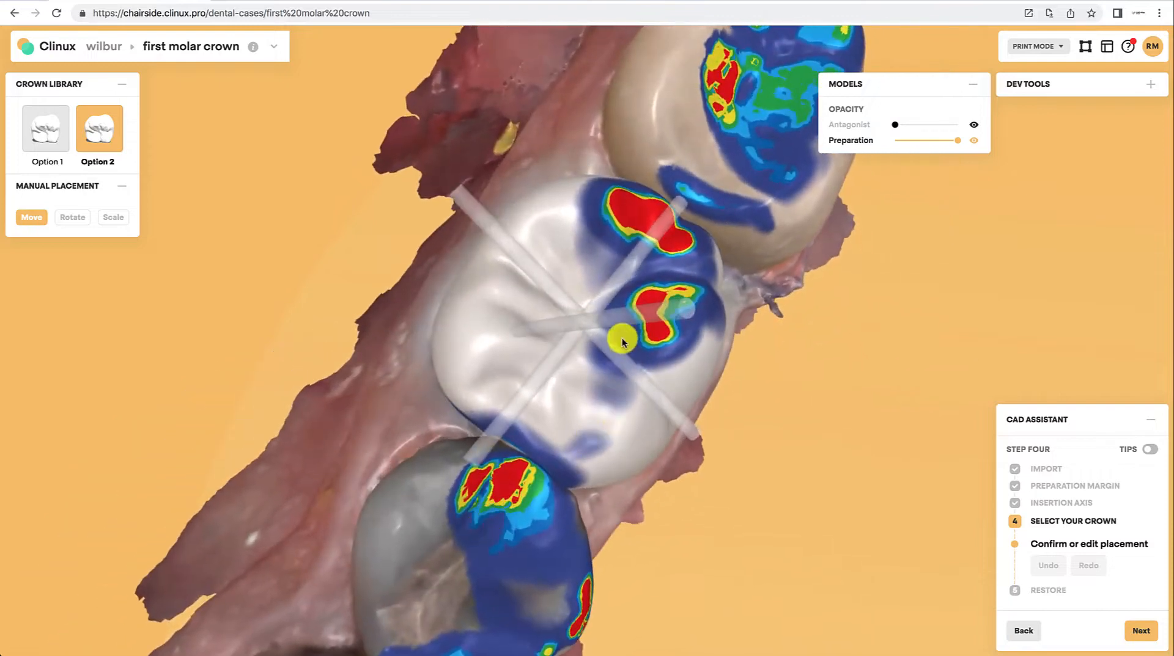
pyautogui.moveTo(622, 368)
pyautogui.mouseDown()
pyautogui.moveTo(591, 343)
pyautogui.moveTo(608, 366)
pyautogui.mouseUp()
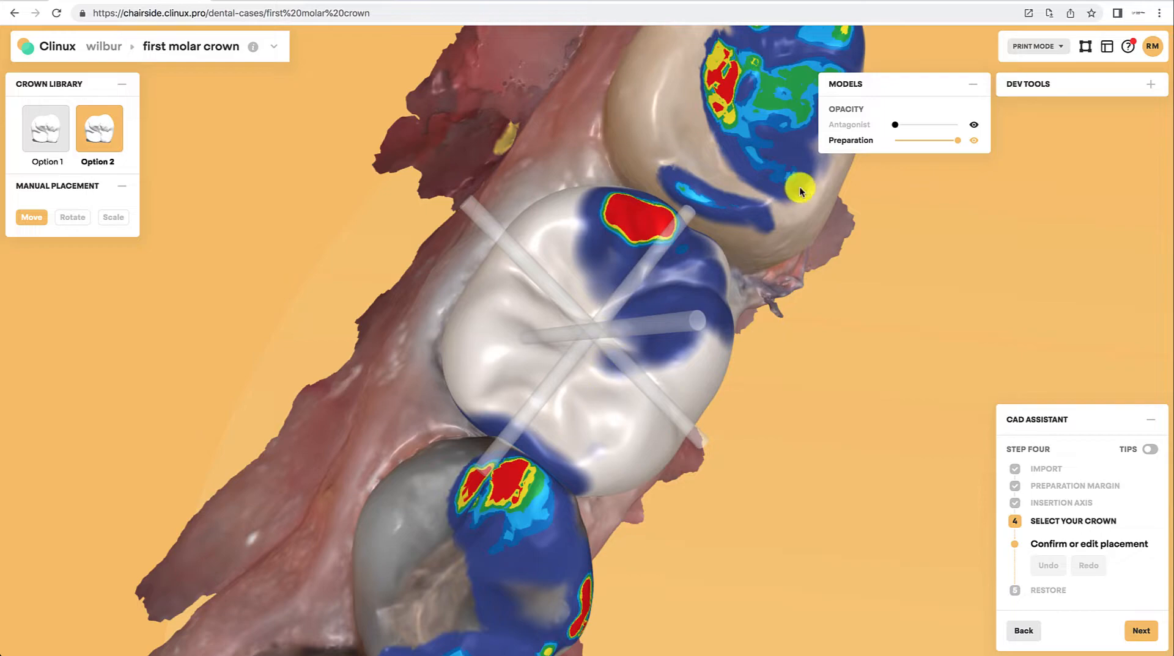
# Step: Show the antagonist, nudge the crown's position against the opposing teeth, then hide the antagonist again
pyautogui.click(973, 126)
pyautogui.moveTo(756, 559); pyautogui.dragTo(537, 294)
pyautogui.moveTo(354, 453); pyautogui.dragTo(571, 480)
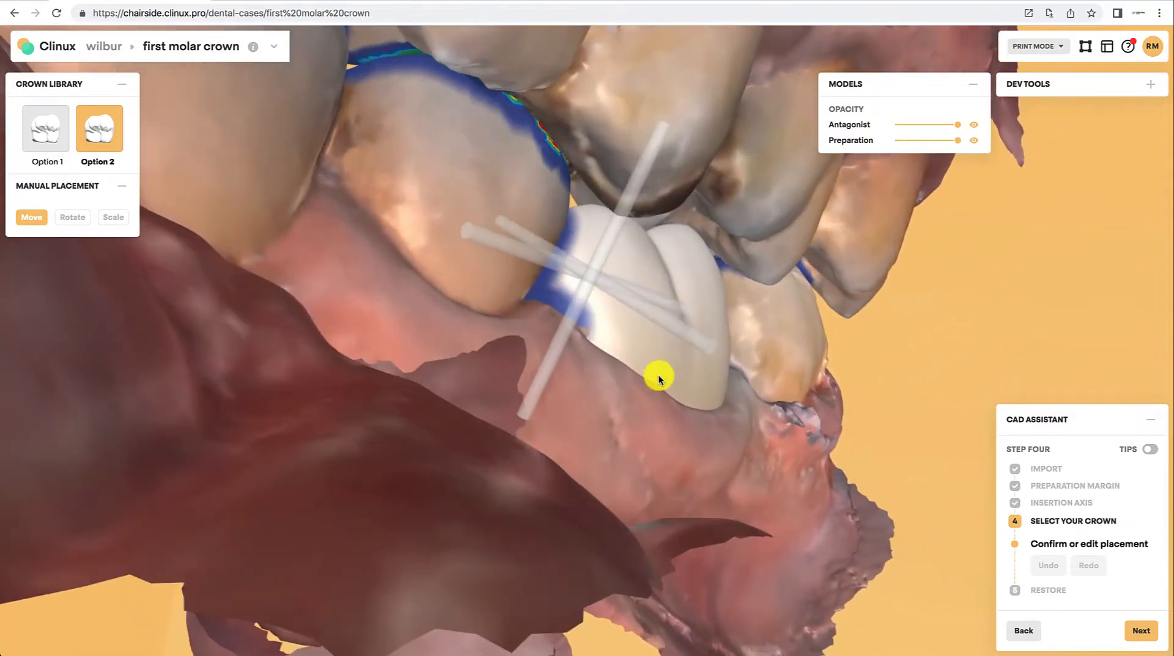
pyautogui.moveTo(658, 319)
pyautogui.mouseDown()
pyautogui.moveTo(676, 340)
pyautogui.moveTo(636, 312)
pyautogui.moveTo(642, 327)
pyautogui.mouseUp()
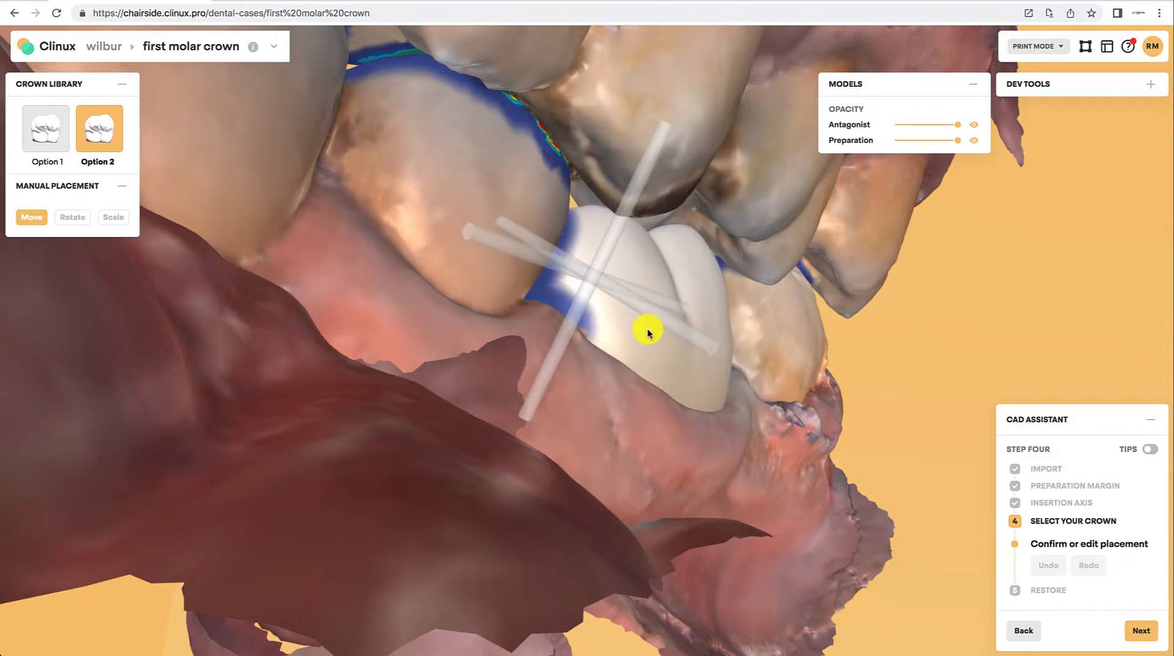
pyautogui.click(973, 125)
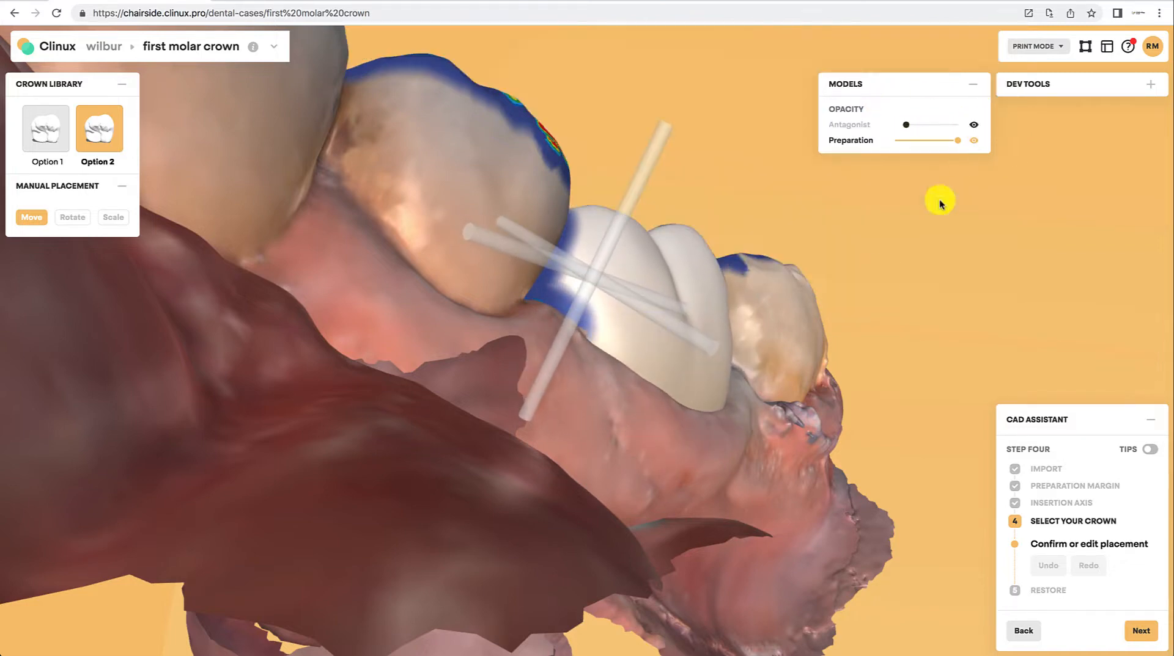
# Step: Rotate the crown slightly with the rotation ring from a buccal view
pyautogui.moveTo(631, 490); pyautogui.dragTo(381, 444)
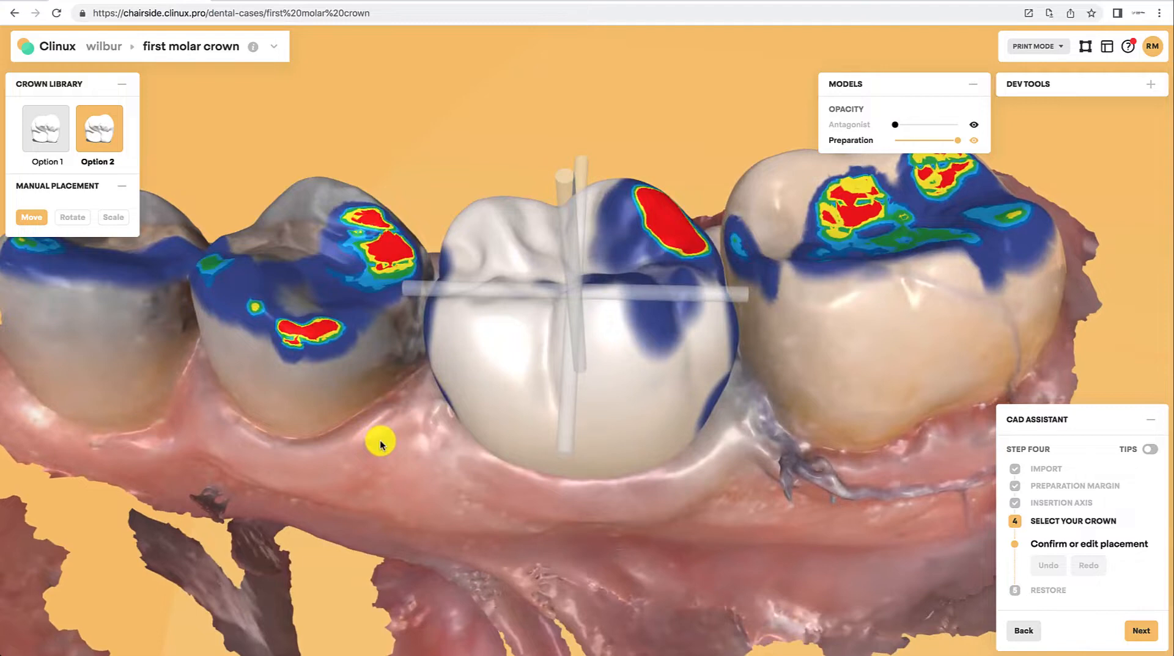
pyautogui.click(74, 217)
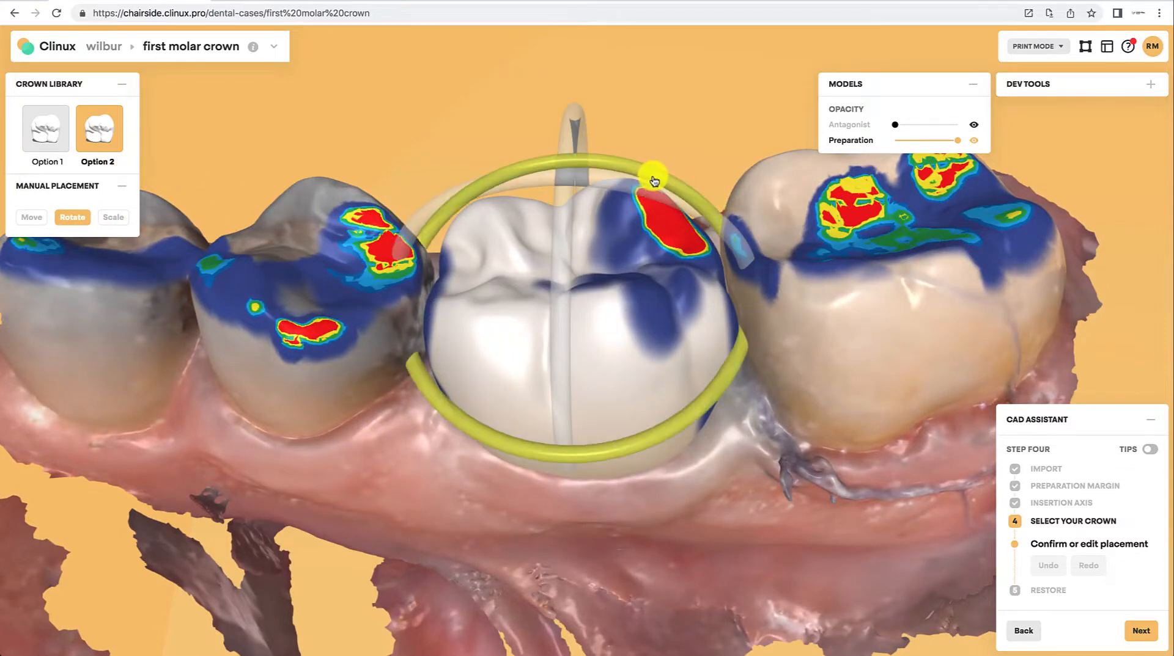
pyautogui.moveTo(653, 181); pyautogui.dragTo(615, 188)
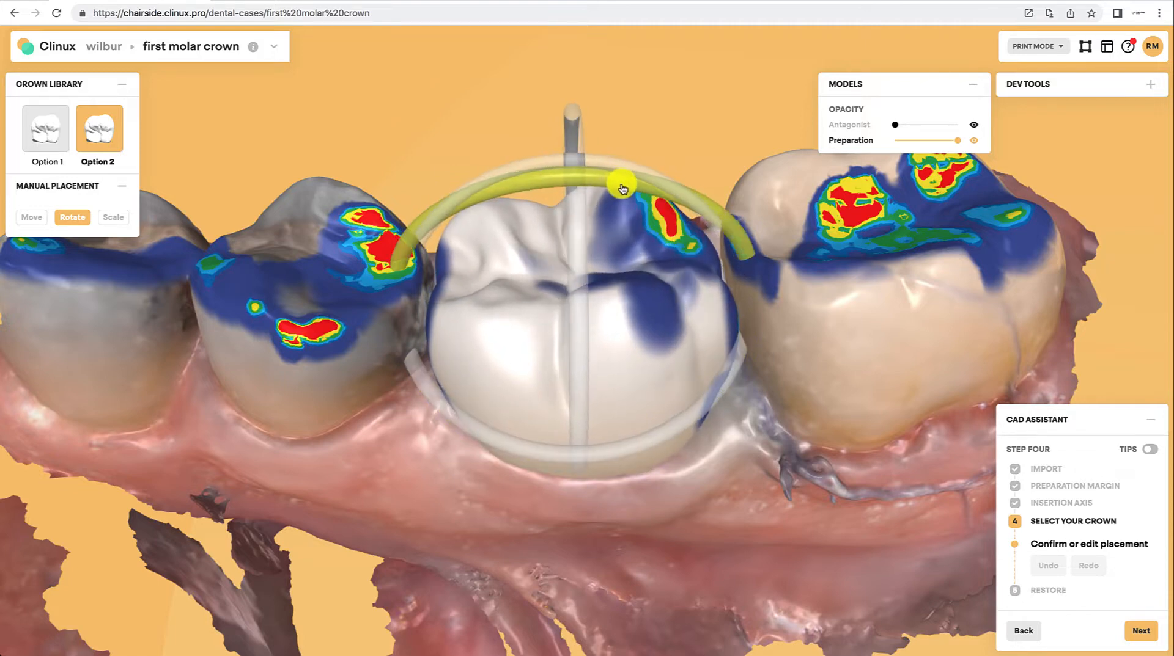
# Step: Raise the crown slightly along its vertical translation handle
pyautogui.click(30, 217)
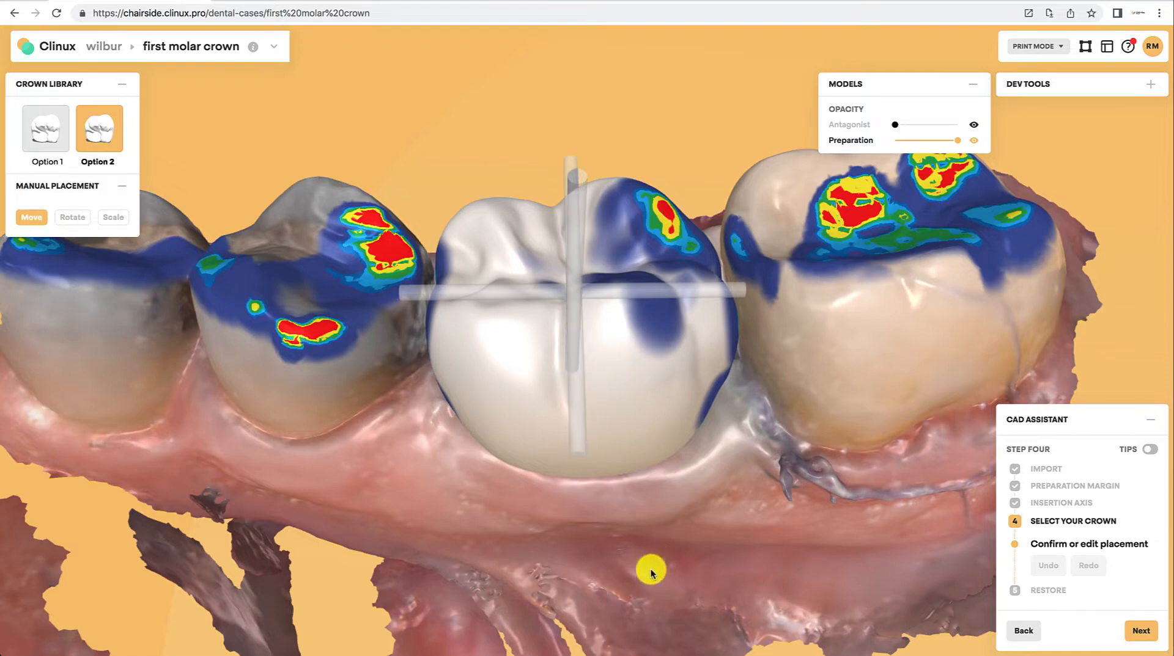
pyautogui.moveTo(650, 570); pyautogui.dragTo(647, 534)
pyautogui.moveTo(568, 168); pyautogui.dragTo(572, 152)
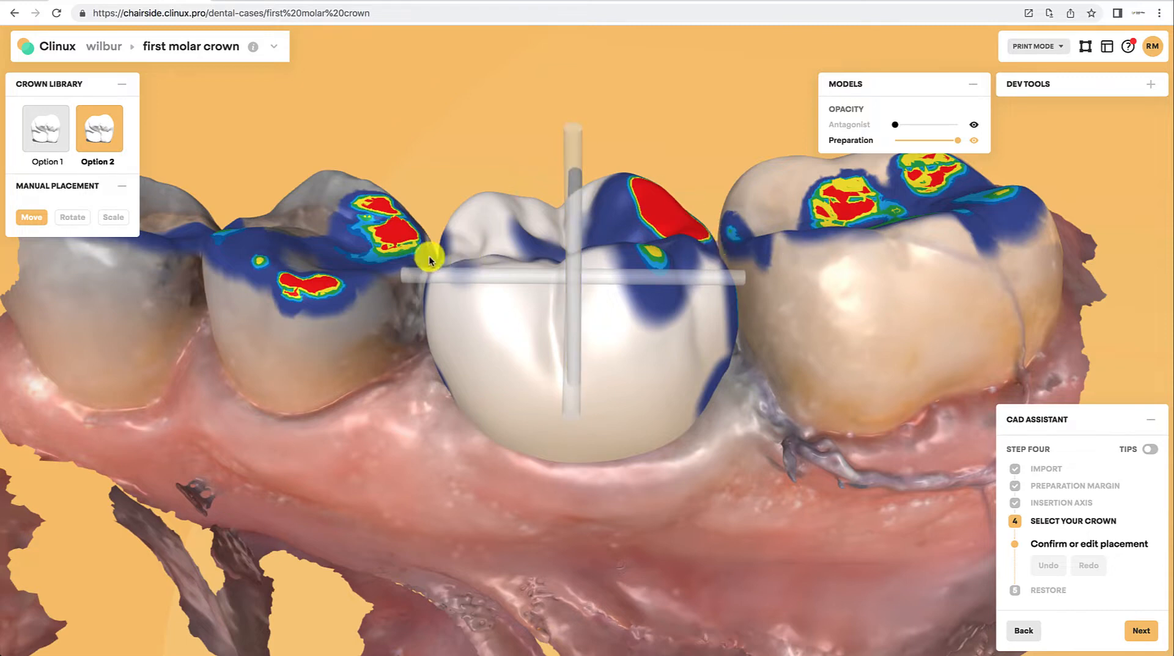
# Step: Check the crown from the occlusal view and confirm the placement to proceed to the Restore step
pyautogui.moveTo(354, 515); pyautogui.dragTo(582, 228)
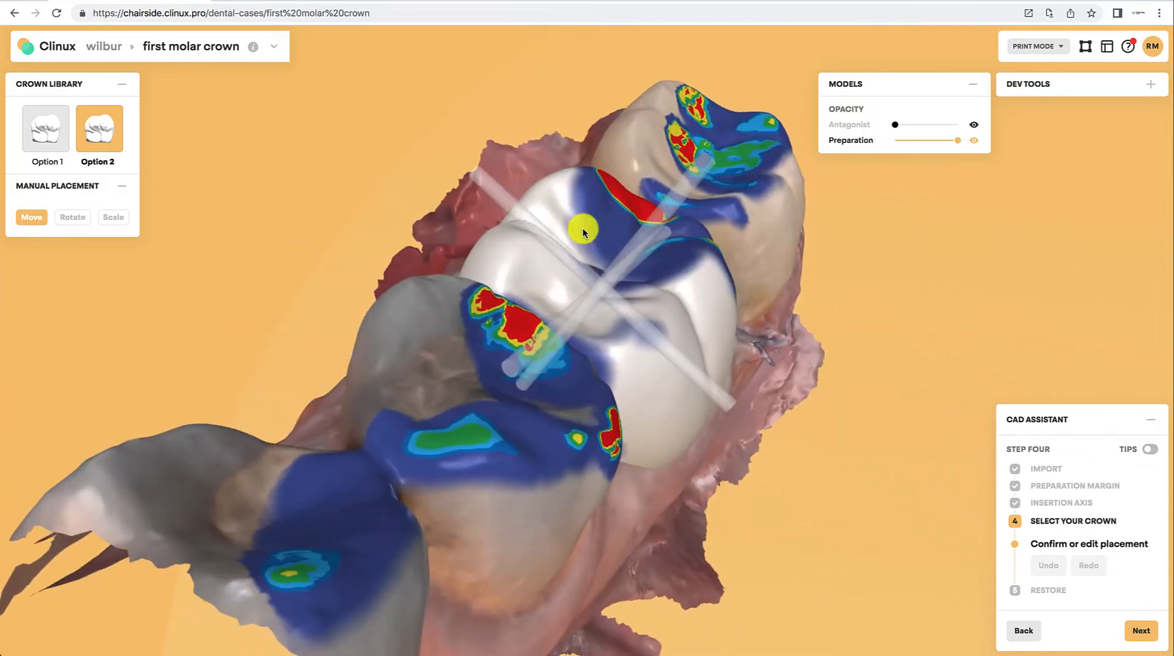
pyautogui.moveTo(386, 442); pyautogui.dragTo(633, 627)
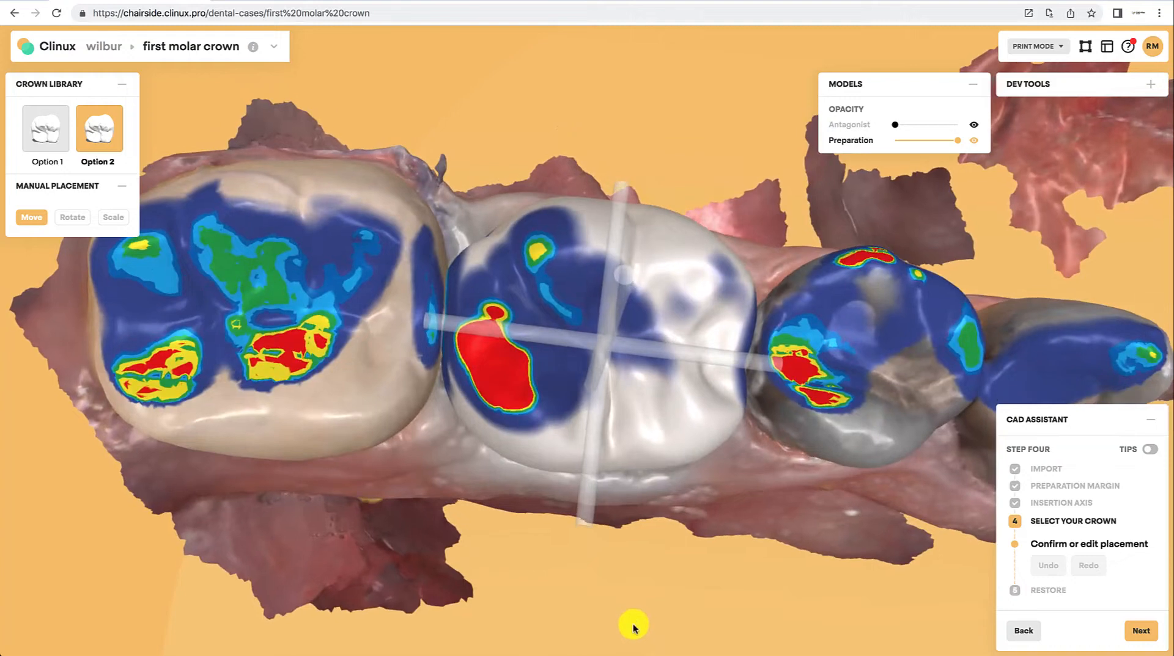
pyautogui.click(1137, 631)
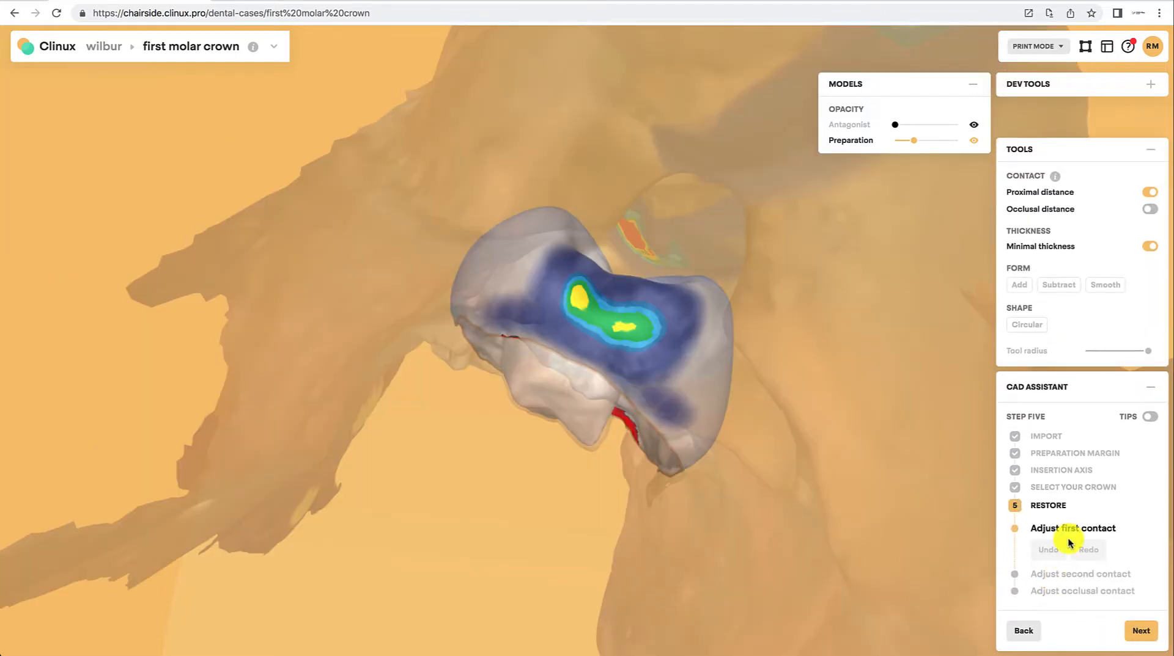
# Step: Smooth the crown's first proximal contact area with the Smooth tool at a reduced tool radius
pyautogui.moveTo(813, 502); pyautogui.dragTo(627, 483)
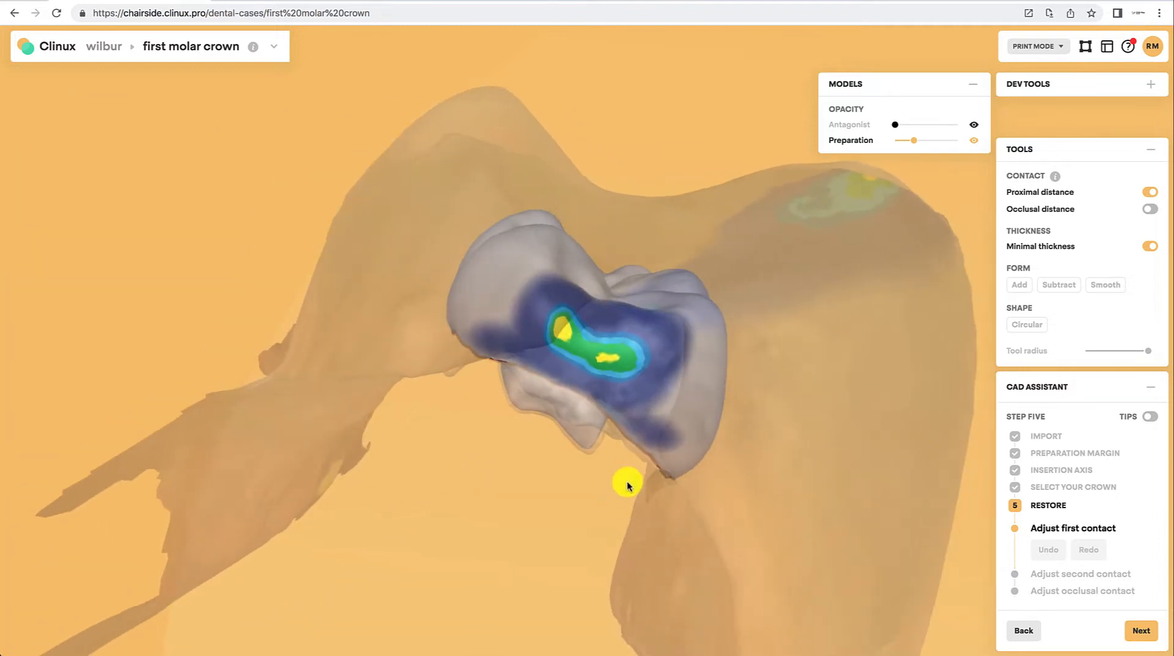
pyautogui.click(1094, 285)
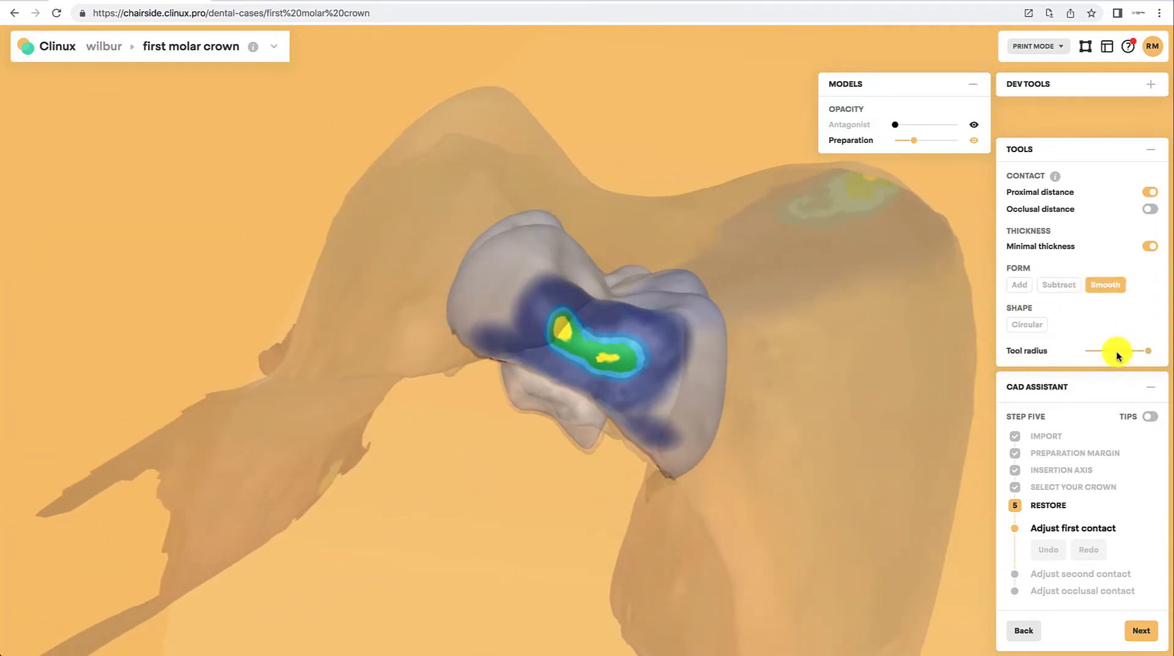
pyautogui.click(1112, 352)
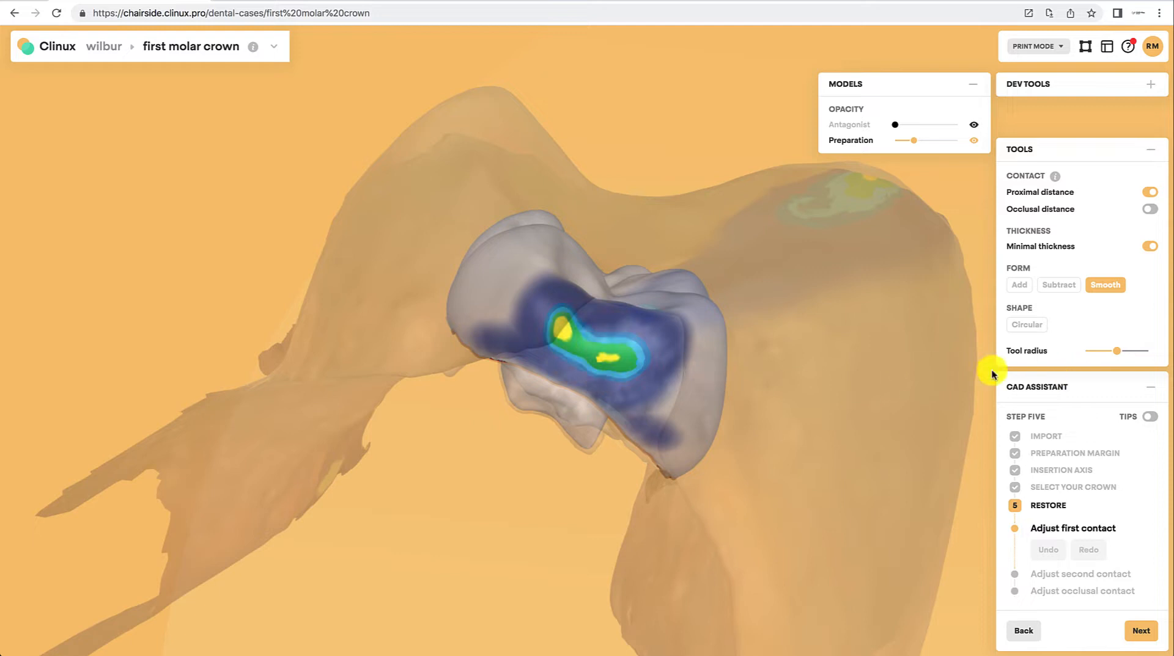
pyautogui.moveTo(585, 368)
pyautogui.mouseDown()
pyautogui.moveTo(492, 308)
pyautogui.moveTo(680, 314)
pyautogui.mouseUp()
pyautogui.moveTo(1115, 351); pyautogui.dragTo(1077, 358)
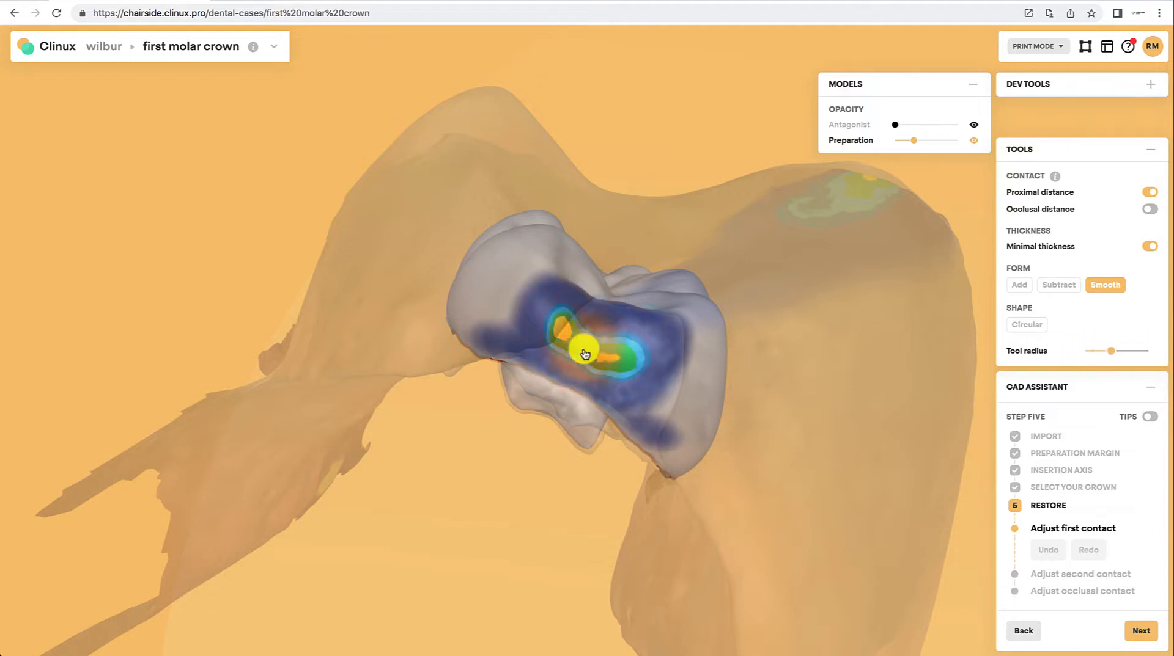
pyautogui.moveTo(597, 357)
pyautogui.mouseDown()
pyautogui.moveTo(625, 365)
pyautogui.moveTo(560, 336)
pyautogui.moveTo(590, 349)
pyautogui.mouseUp()
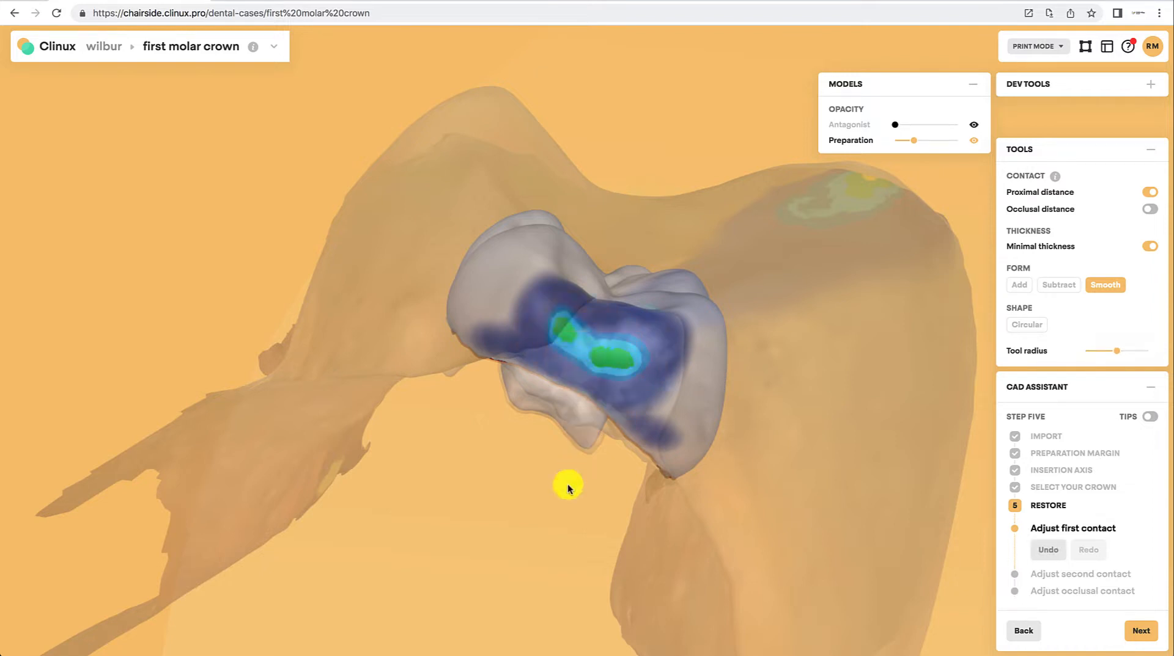
# Step: Advance through the second contact adjustment to the occlusal contact stage
pyautogui.moveTo(567, 484); pyautogui.dragTo(554, 488)
pyautogui.moveTo(674, 552); pyautogui.dragTo(414, 495)
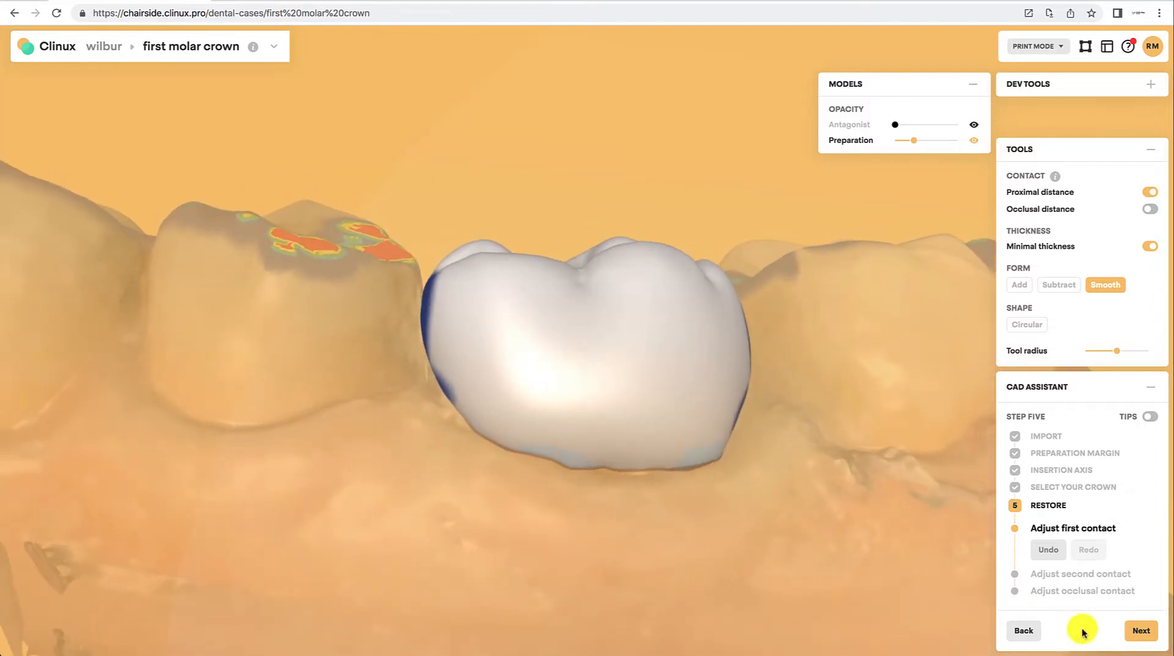
pyautogui.click(1141, 633)
pyautogui.moveTo(628, 359)
pyautogui.mouseDown()
pyautogui.moveTo(634, 278)
pyautogui.moveTo(624, 329)
pyautogui.moveTo(605, 322)
pyautogui.moveTo(639, 281)
pyautogui.moveTo(592, 353)
pyautogui.moveTo(638, 296)
pyautogui.mouseUp()
pyautogui.moveTo(712, 535); pyautogui.dragTo(676, 555)
pyautogui.click(1141, 636)
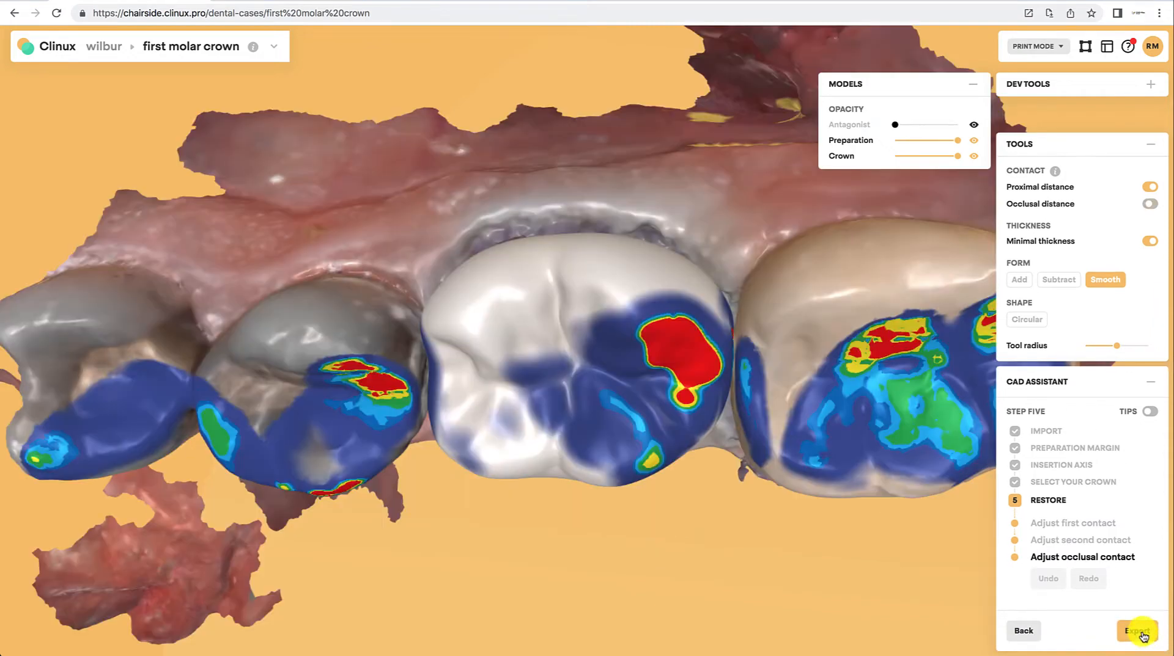
# Step: Show the antagonist at reduced opacity to inspect the occlusion, then hide it again
pyautogui.moveTo(548, 548); pyautogui.dragTo(465, 508)
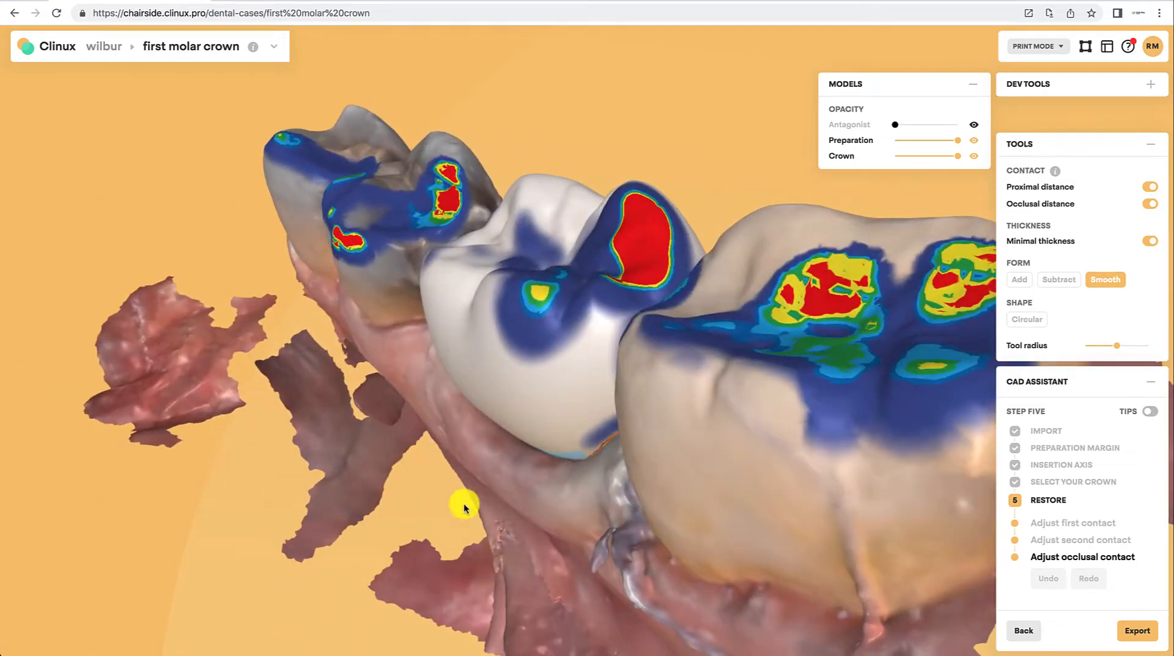
pyautogui.click(974, 126)
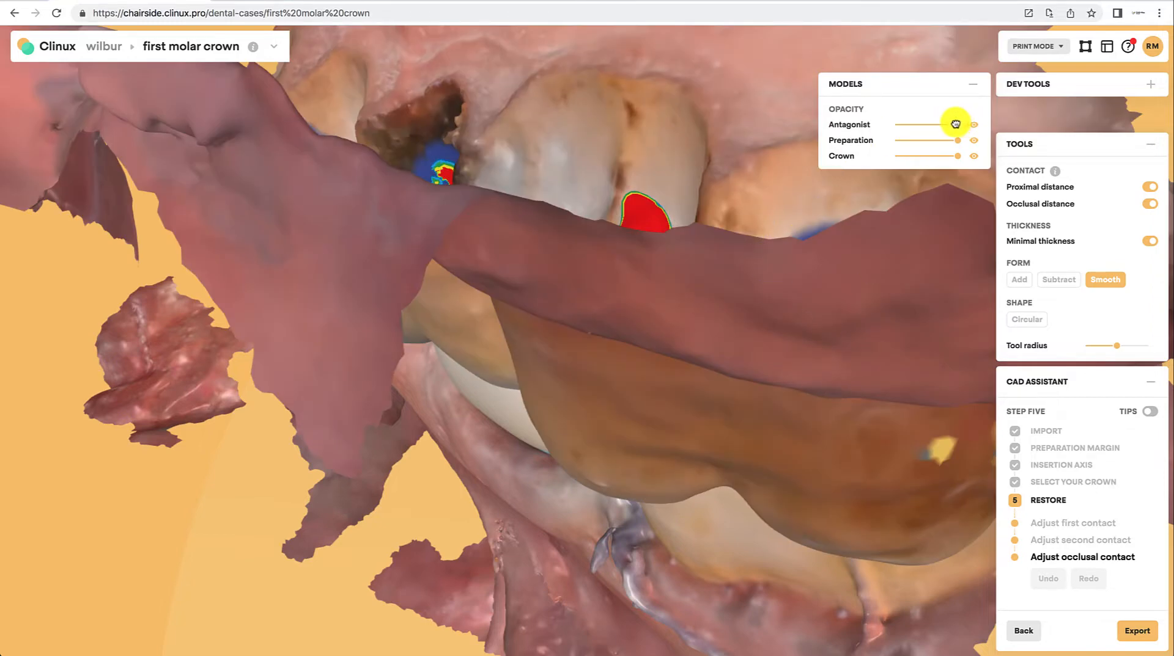
pyautogui.moveTo(955, 124); pyautogui.dragTo(943, 129)
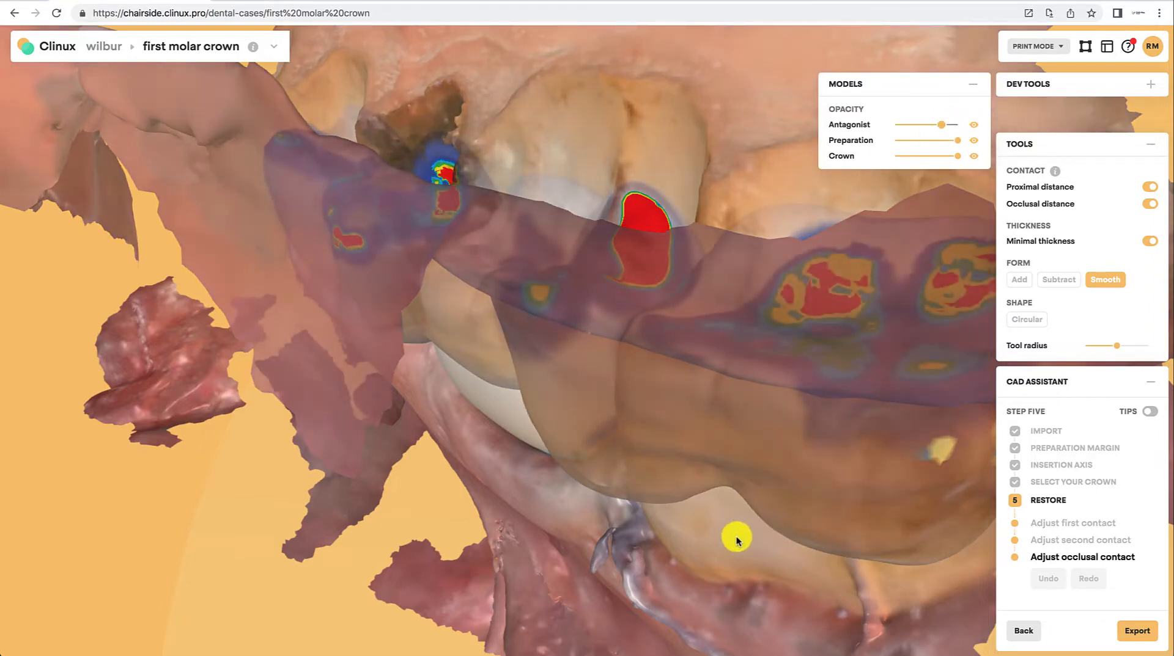
pyautogui.moveTo(737, 540); pyautogui.dragTo(385, 520)
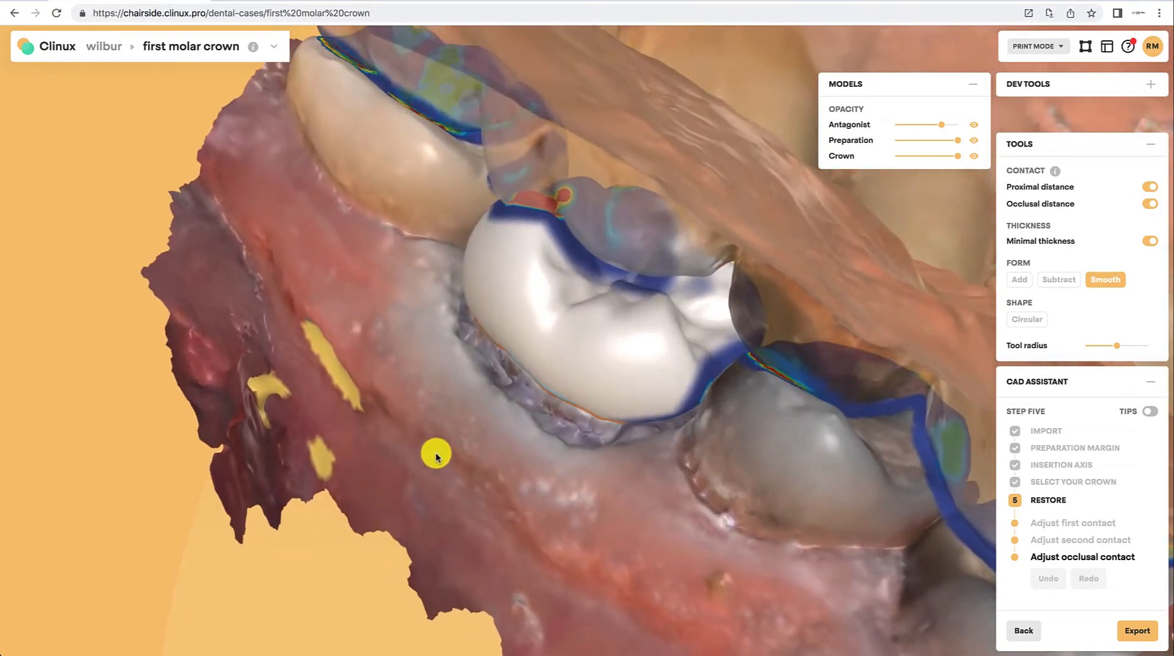
pyautogui.click(973, 125)
# Step: Select the Circular shape tool and adjust its tool radius
pyautogui.moveTo(498, 597); pyautogui.dragTo(492, 356)
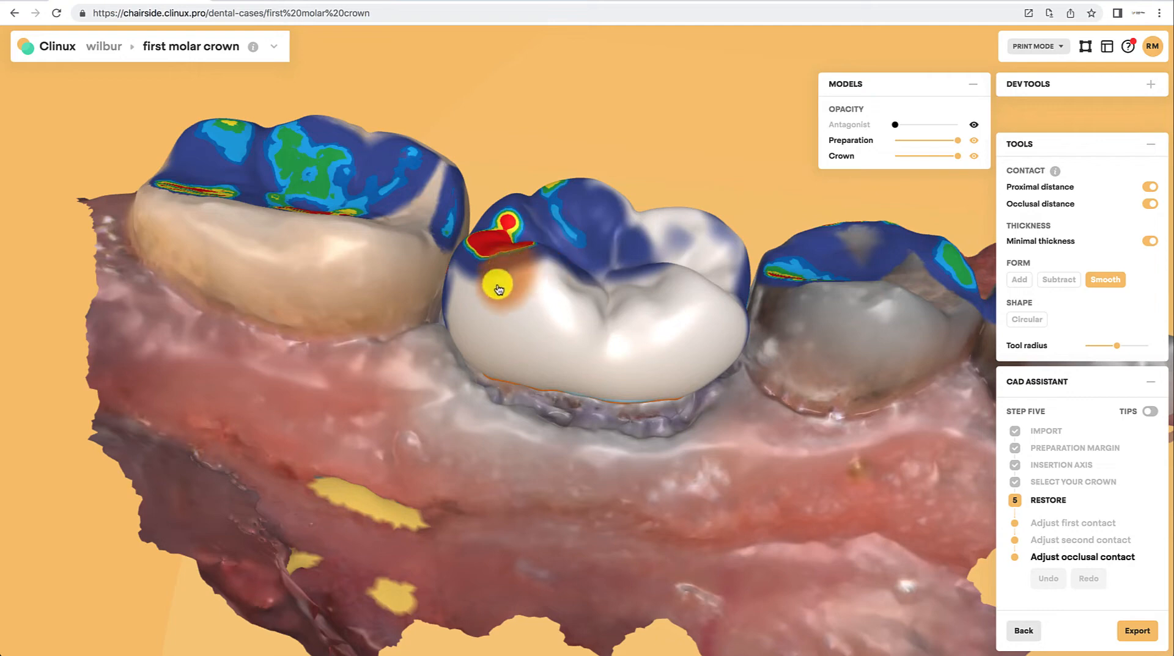
pyautogui.moveTo(493, 498); pyautogui.dragTo(444, 293)
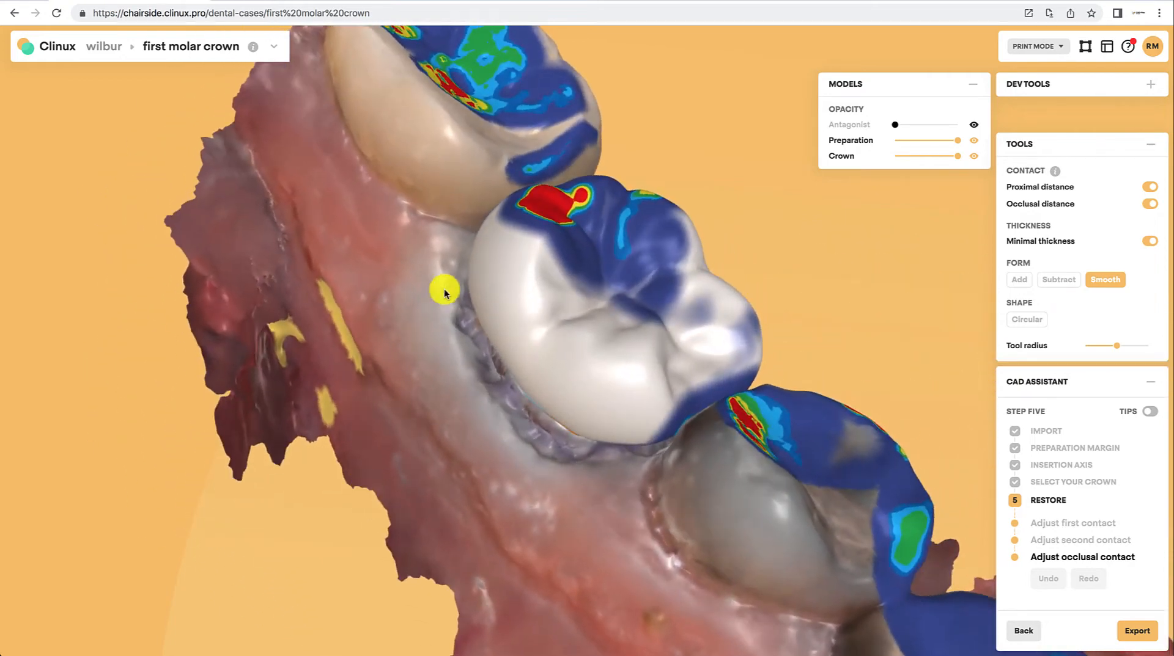
pyautogui.moveTo(476, 220); pyautogui.dragTo(328, 215)
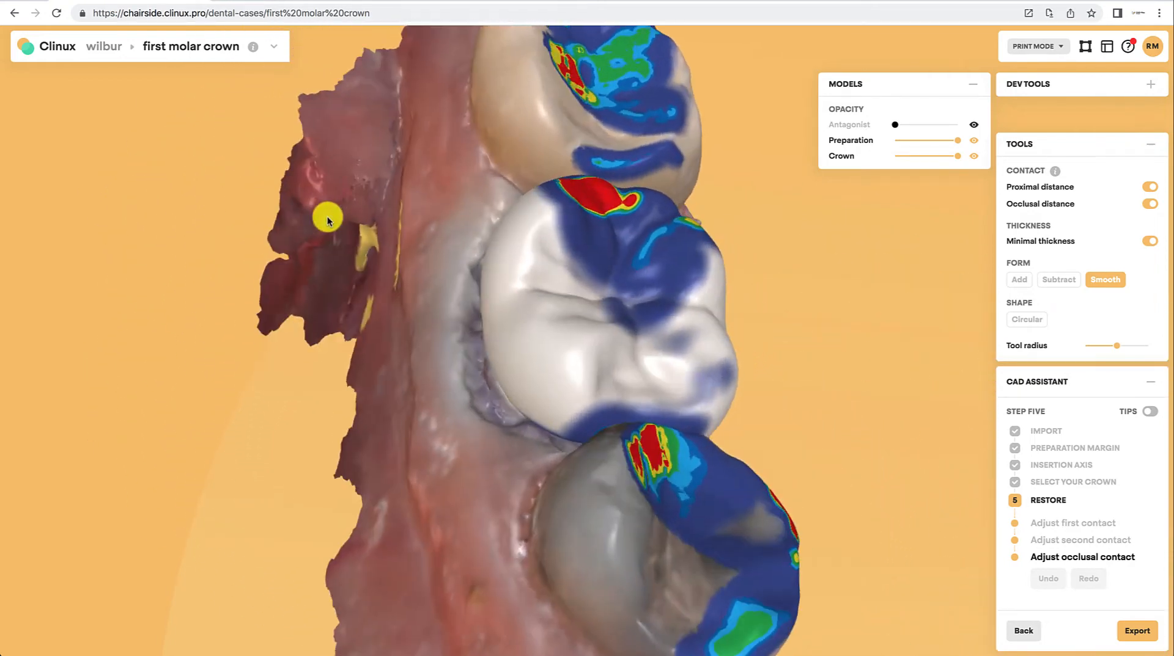
pyautogui.click(1032, 322)
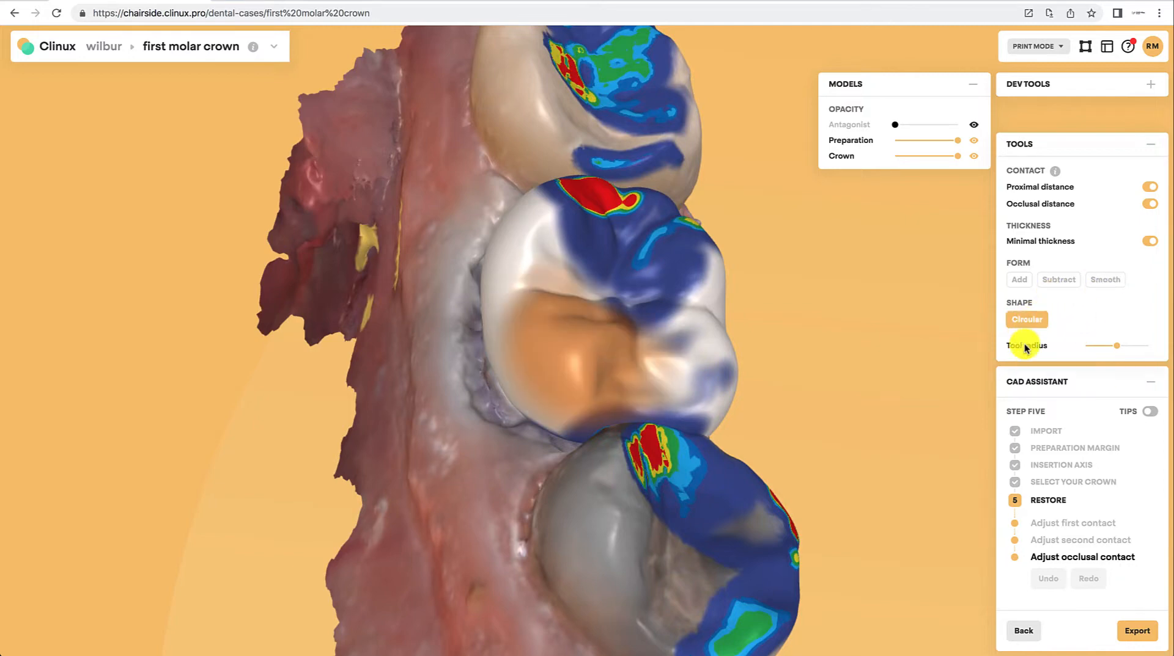
pyautogui.scroll(-5, 583, 301)
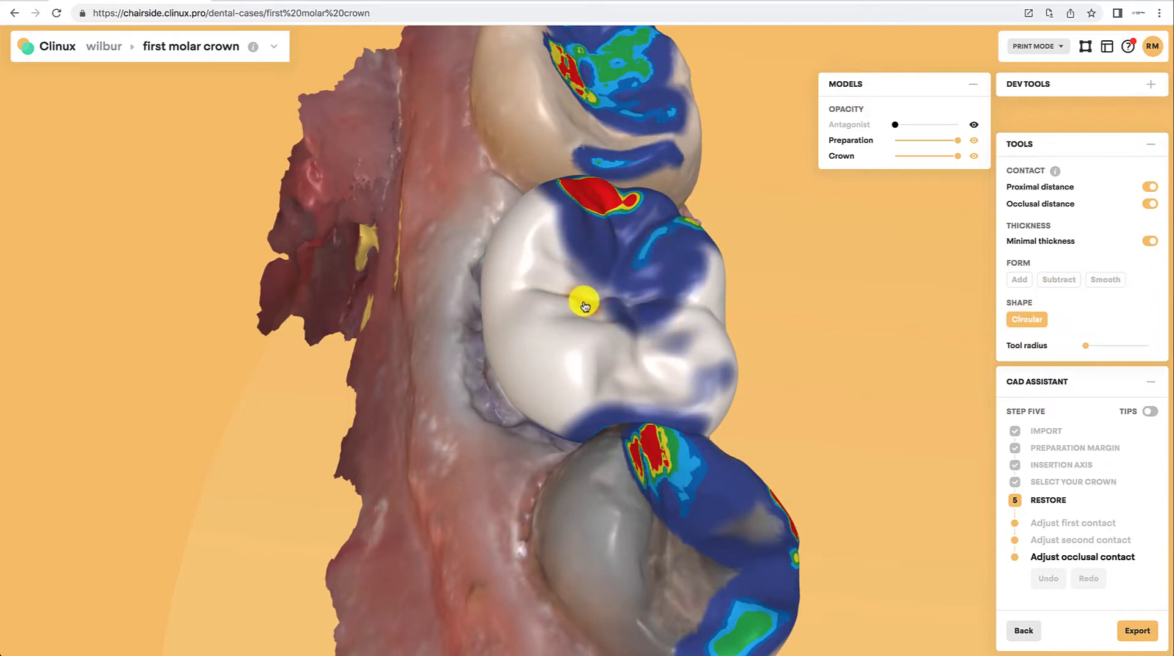
pyautogui.scroll(5, 559, 344)
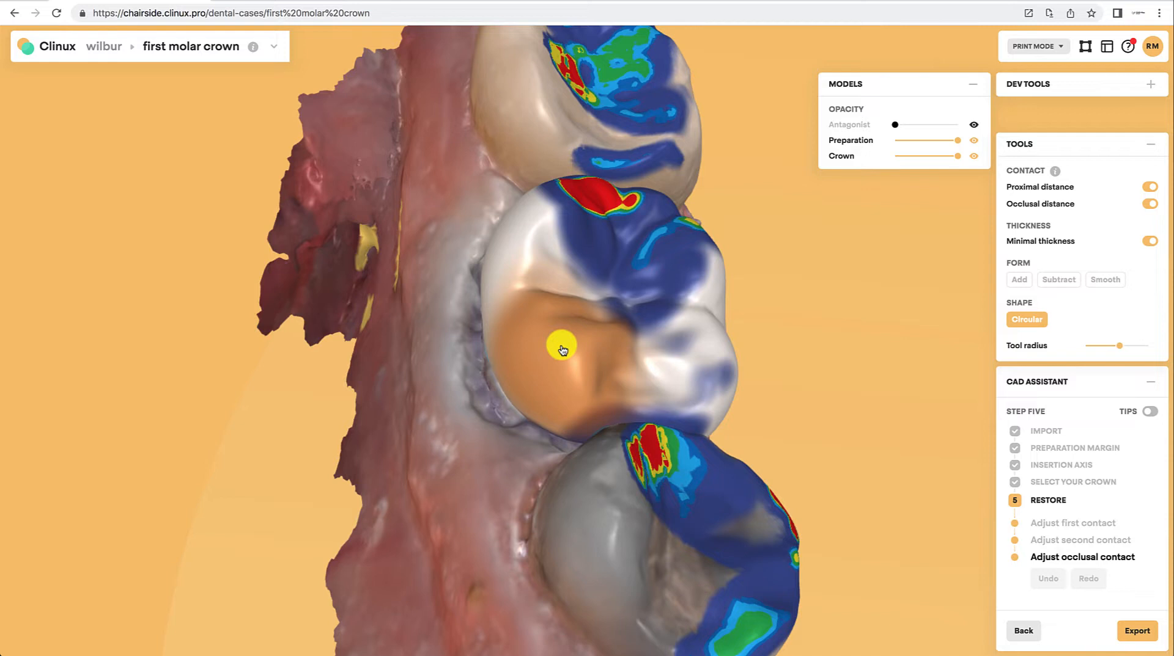
pyautogui.scroll(5, 562, 347)
pyautogui.scroll(-5, 561, 347)
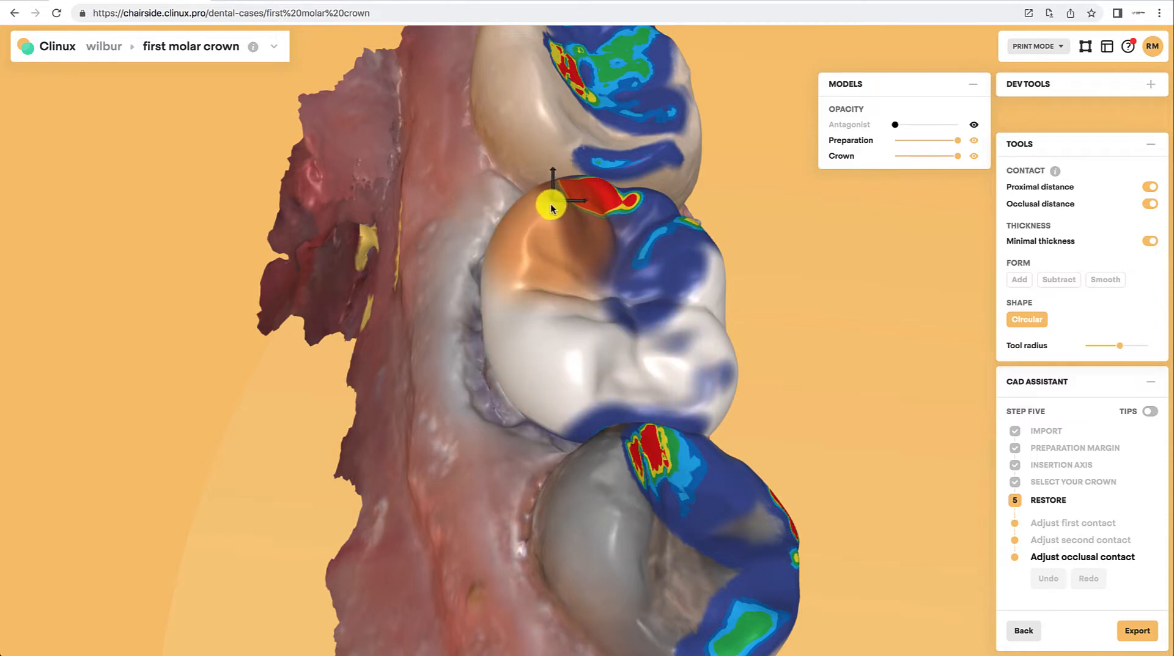
# Step: Reshape the crown's occlusal contact areas with the Circular tool
pyautogui.moveTo(548, 202); pyautogui.dragTo(589, 190)
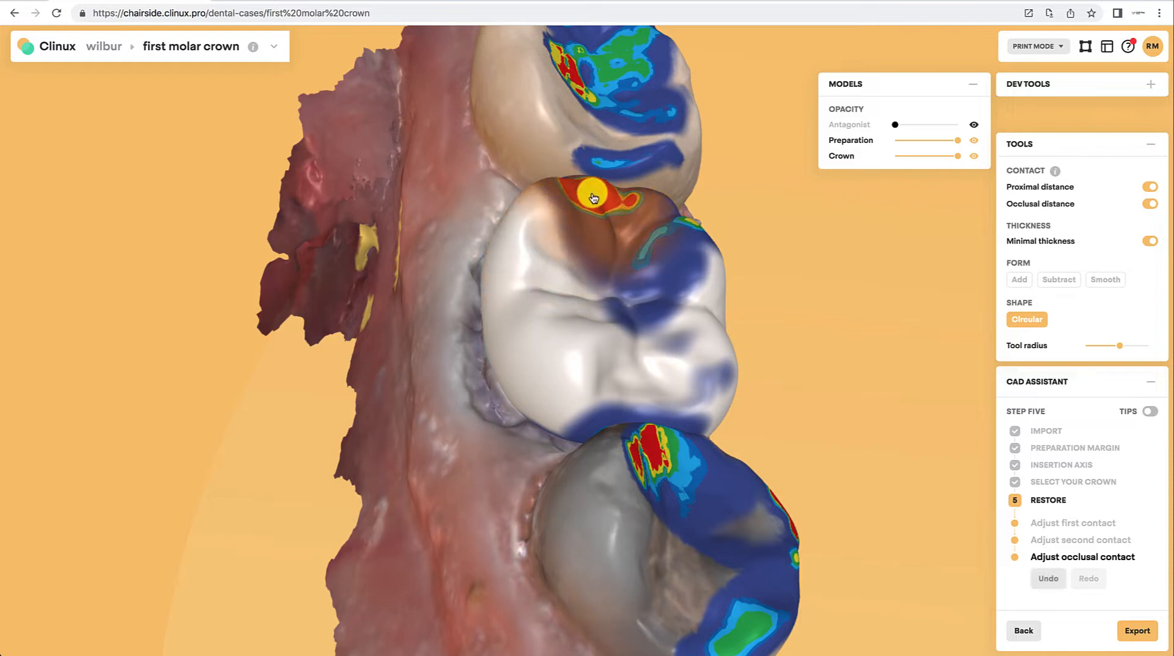
pyautogui.moveTo(474, 513); pyautogui.dragTo(475, 495)
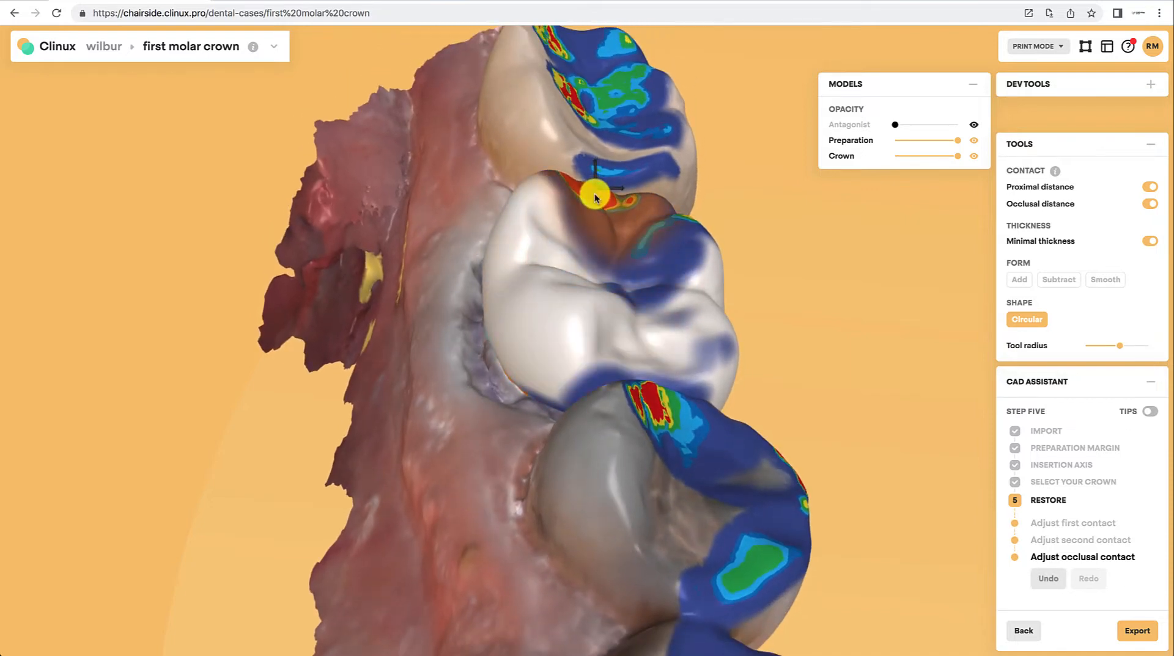
pyautogui.moveTo(593, 194); pyautogui.dragTo(593, 206)
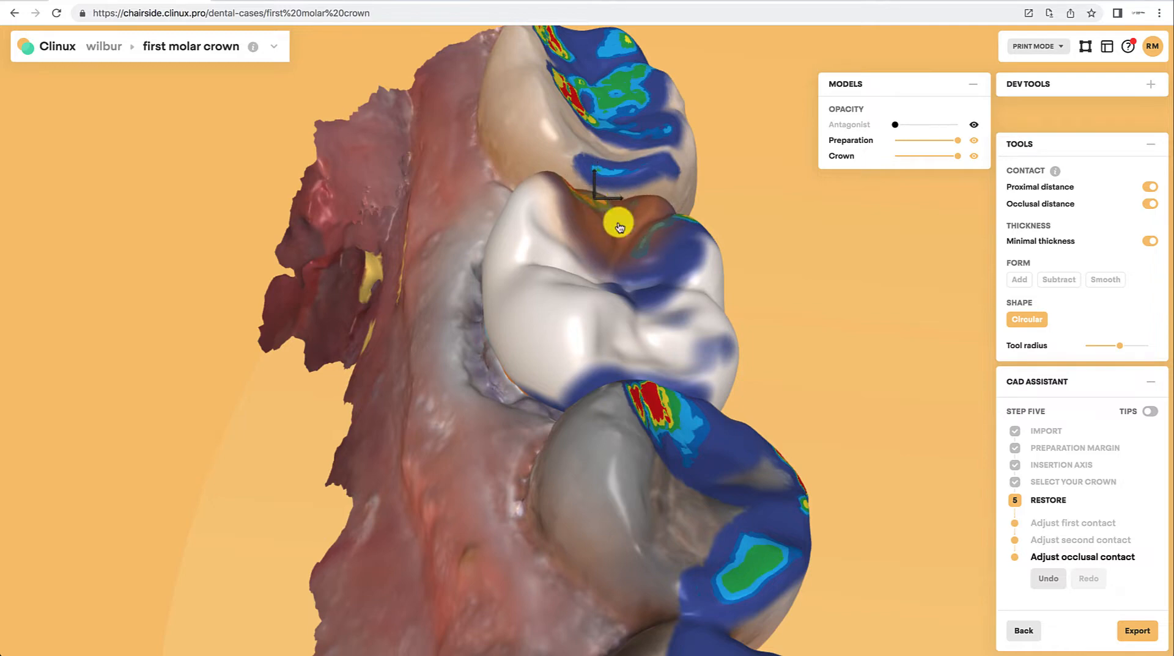
pyautogui.moveTo(865, 572); pyautogui.dragTo(534, 513)
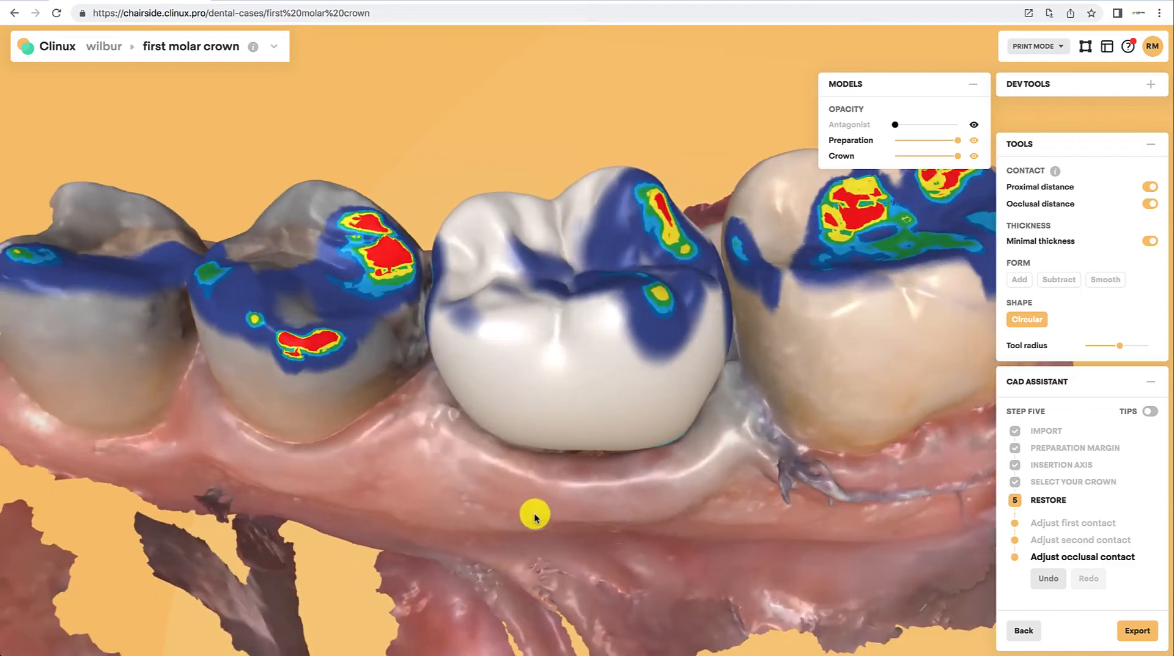
pyautogui.moveTo(699, 227); pyautogui.dragTo(668, 211)
# Step: Undo the three Circular-tool edits on the crown
pyautogui.moveTo(746, 526)
pyautogui.mouseDown()
pyautogui.moveTo(322, 560)
pyautogui.moveTo(238, 459)
pyautogui.mouseUp()
pyautogui.moveTo(553, 537); pyautogui.dragTo(635, 641)
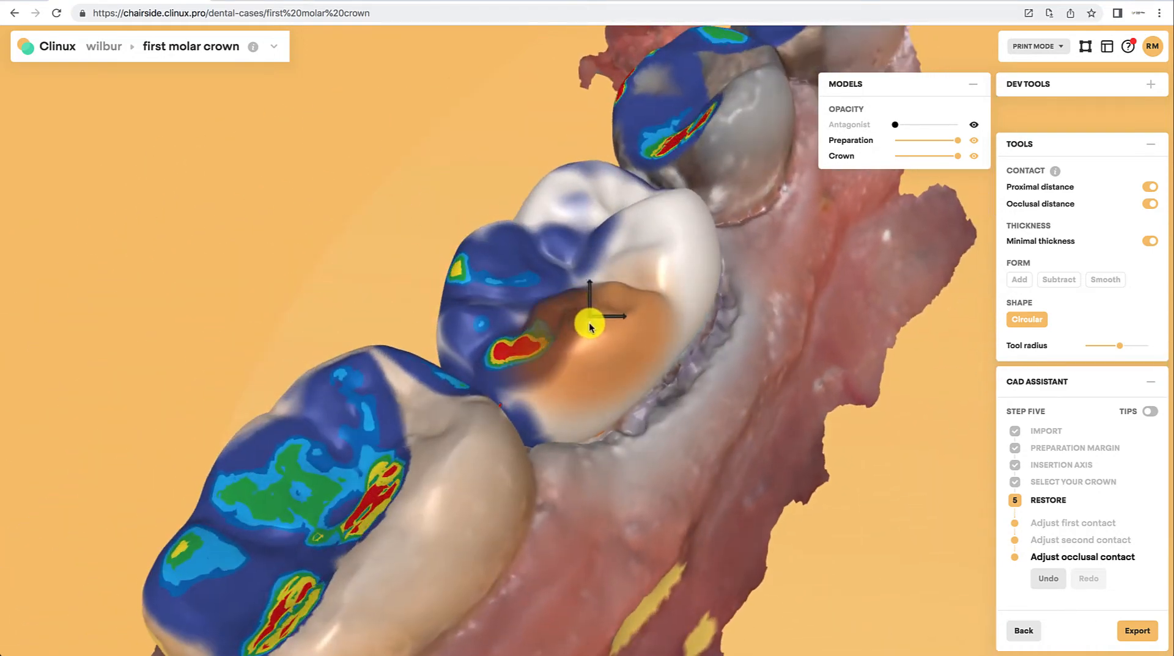
pyautogui.moveTo(624, 547)
pyautogui.mouseDown()
pyautogui.moveTo(453, 468)
pyautogui.moveTo(558, 482)
pyautogui.moveTo(779, 466)
pyautogui.moveTo(742, 476)
pyautogui.mouseUp()
pyautogui.moveTo(607, 537); pyautogui.dragTo(780, 536)
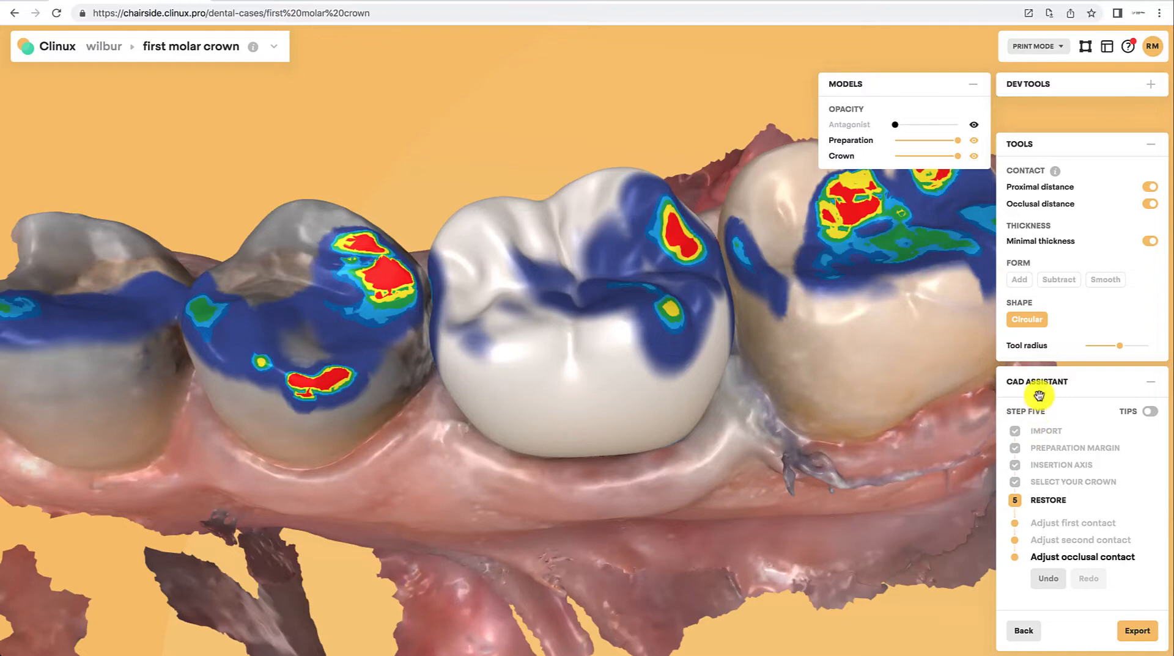
pyautogui.click(1045, 580)
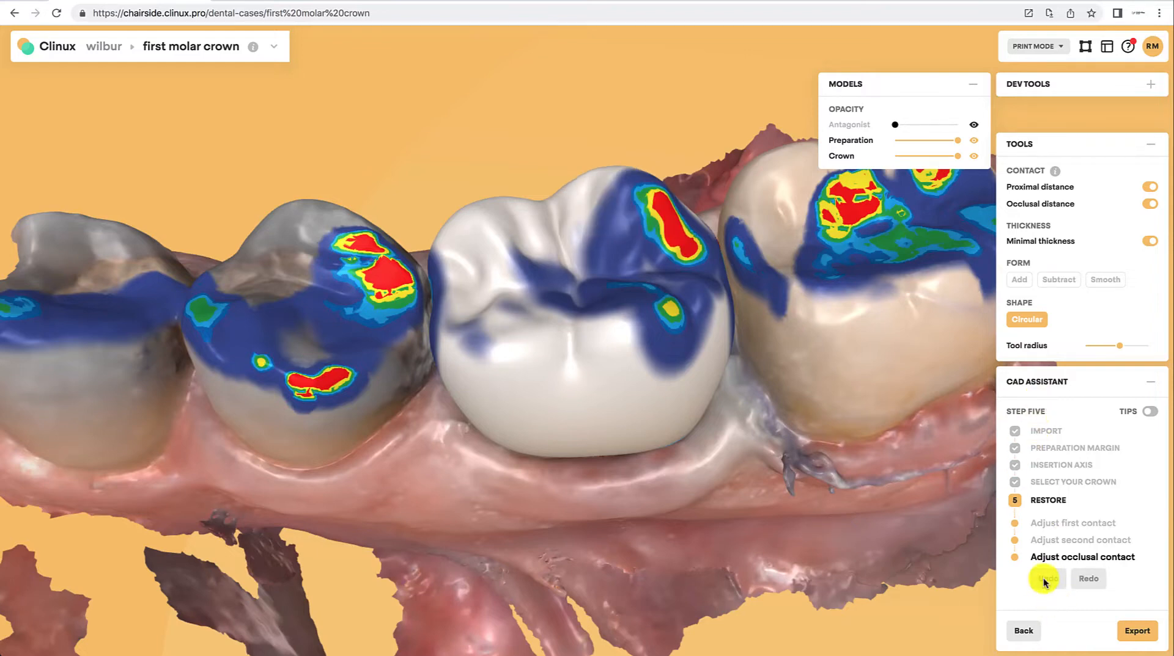
pyautogui.click(1045, 581)
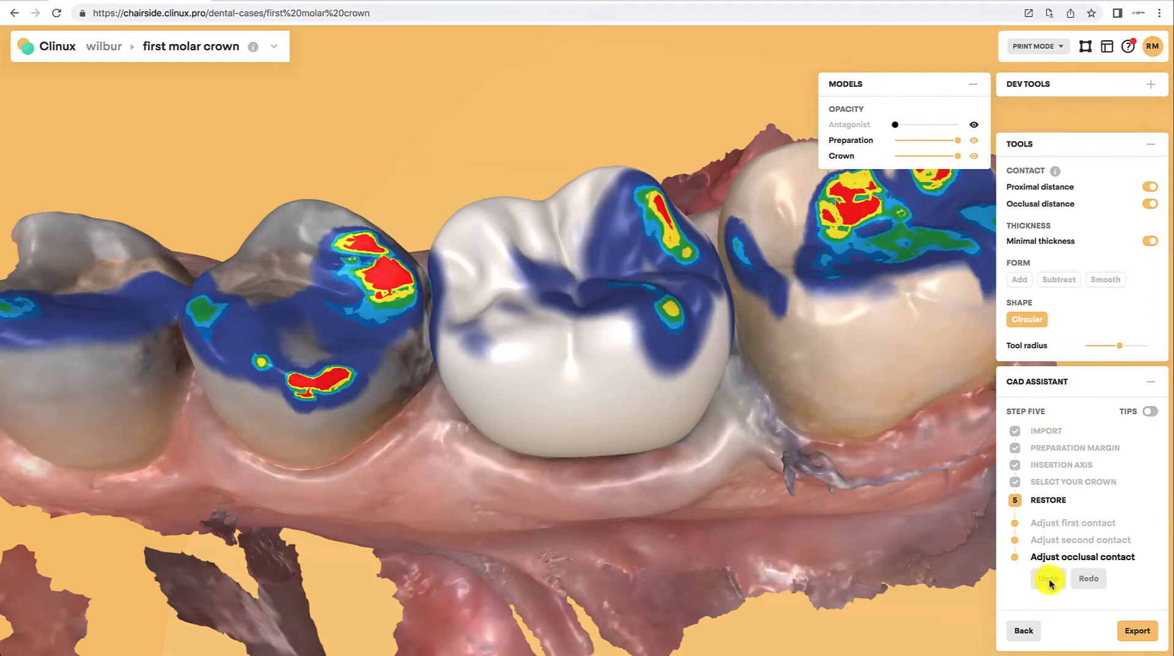
pyautogui.click(1047, 580)
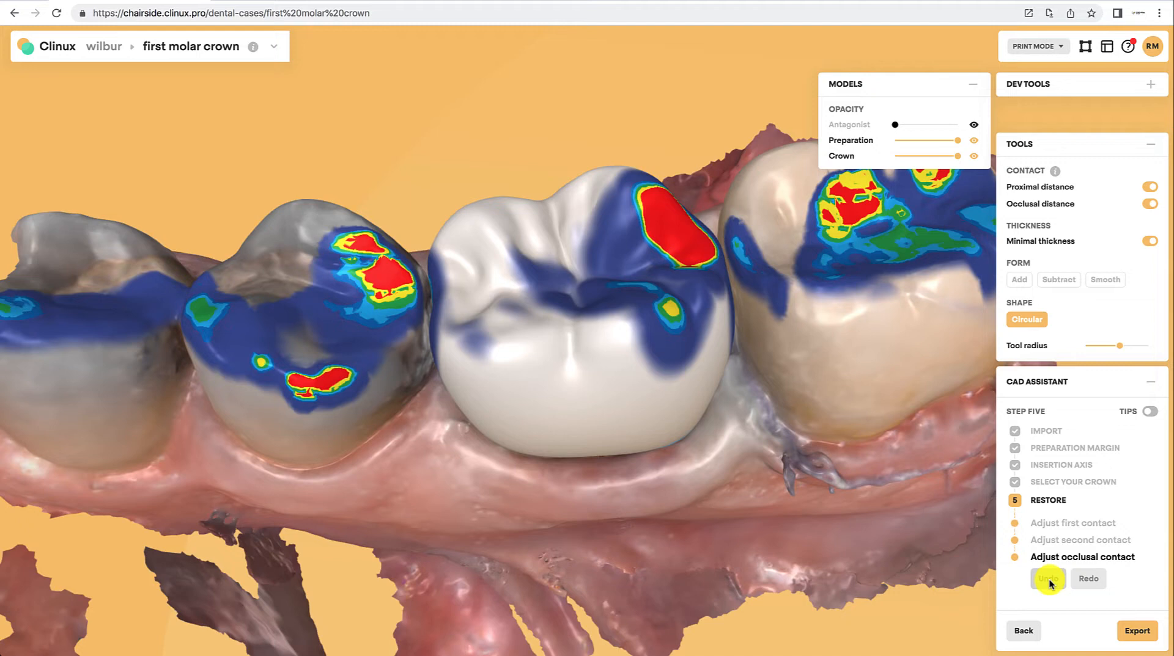
# Step: Undo the remaining Circular-tool edit on the crown
pyautogui.click(1047, 581)
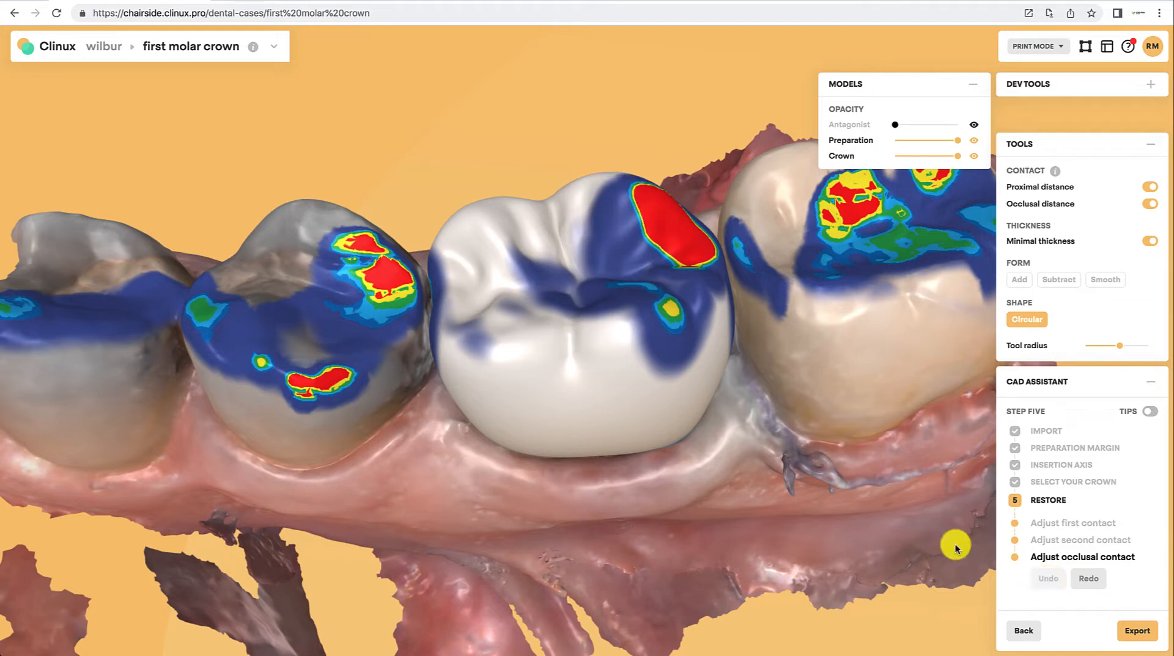
pyautogui.moveTo(778, 458); pyautogui.dragTo(385, 486)
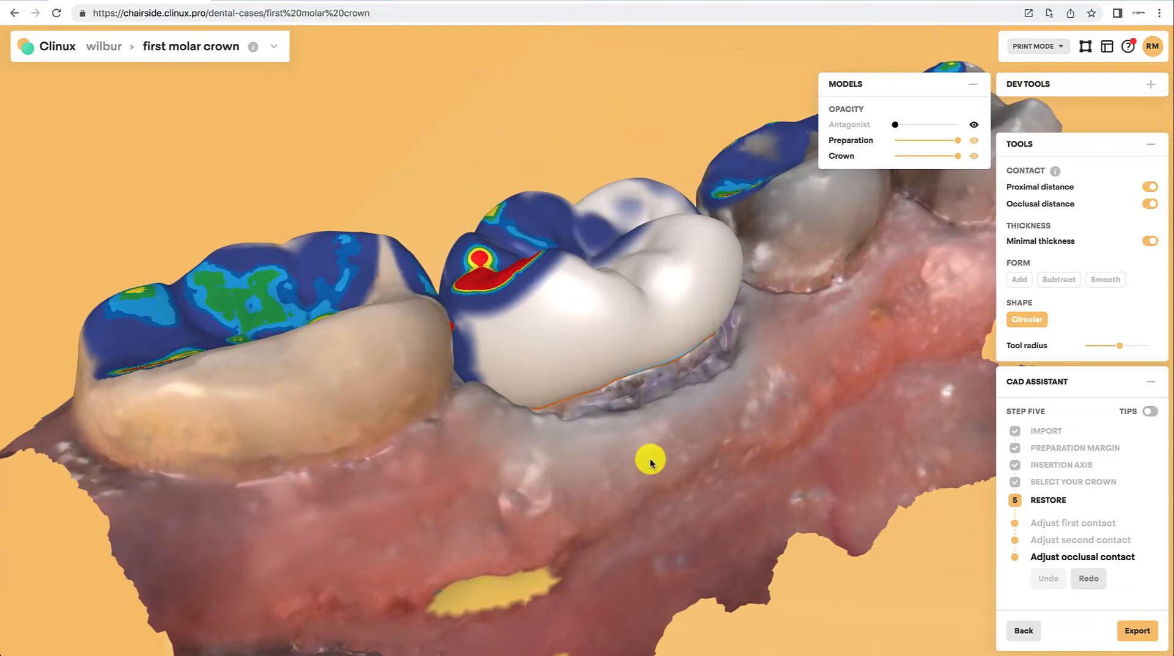
pyautogui.moveTo(649, 463); pyautogui.dragTo(444, 385)
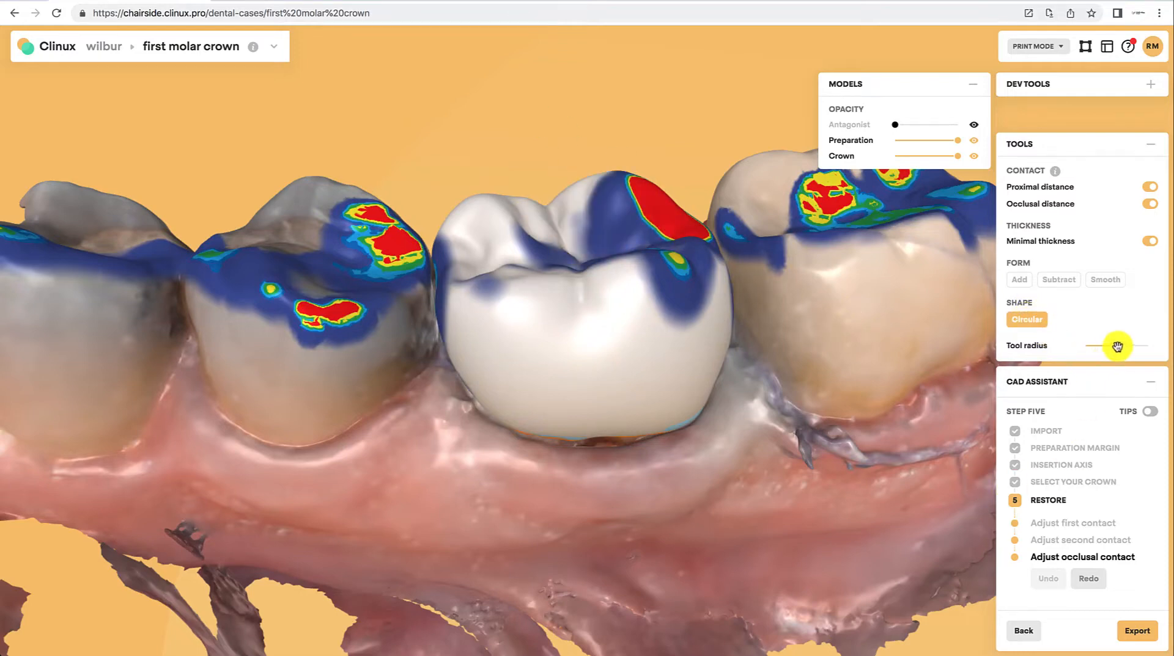
# Step: Adjust the Circular tool radius and reshape the crown's occlusal cusp near the red contact area
pyautogui.moveTo(1116, 347)
pyautogui.mouseDown()
pyautogui.moveTo(1132, 347)
pyautogui.moveTo(1117, 362)
pyautogui.mouseUp()
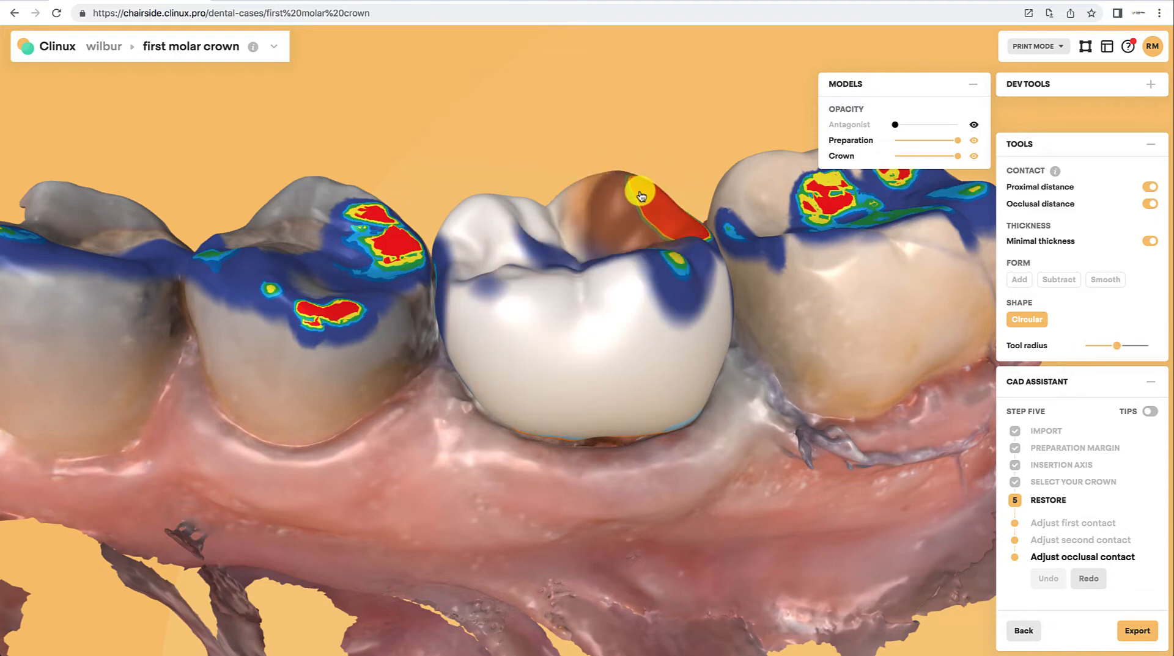
pyautogui.moveTo(649, 183); pyautogui.dragTo(658, 198)
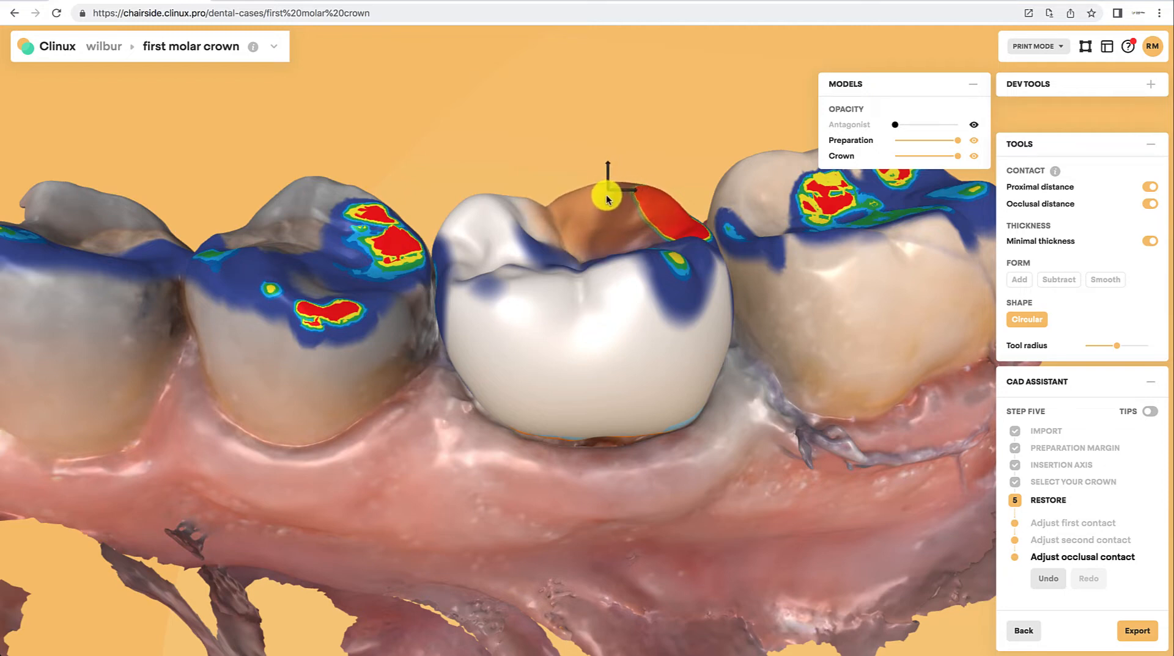
pyautogui.moveTo(607, 196); pyautogui.dragTo(605, 190)
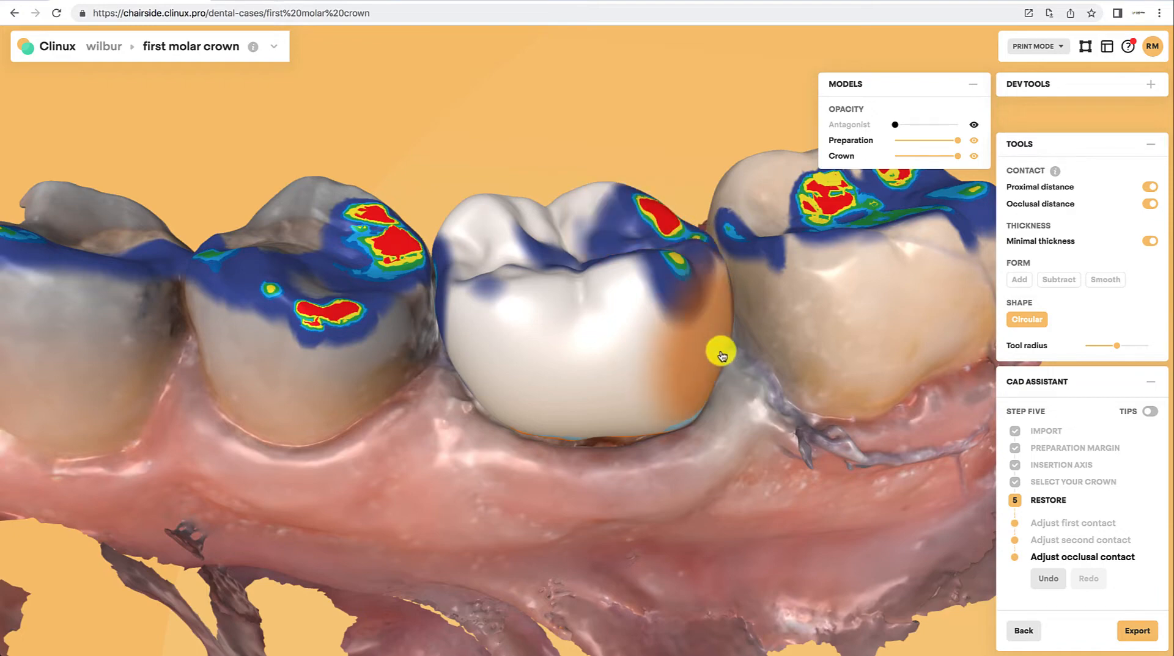
# Step: Switch to the Subtract tool and remove material at two spots on the crown's occlusal surface
pyautogui.moveTo(768, 411); pyautogui.dragTo(333, 472)
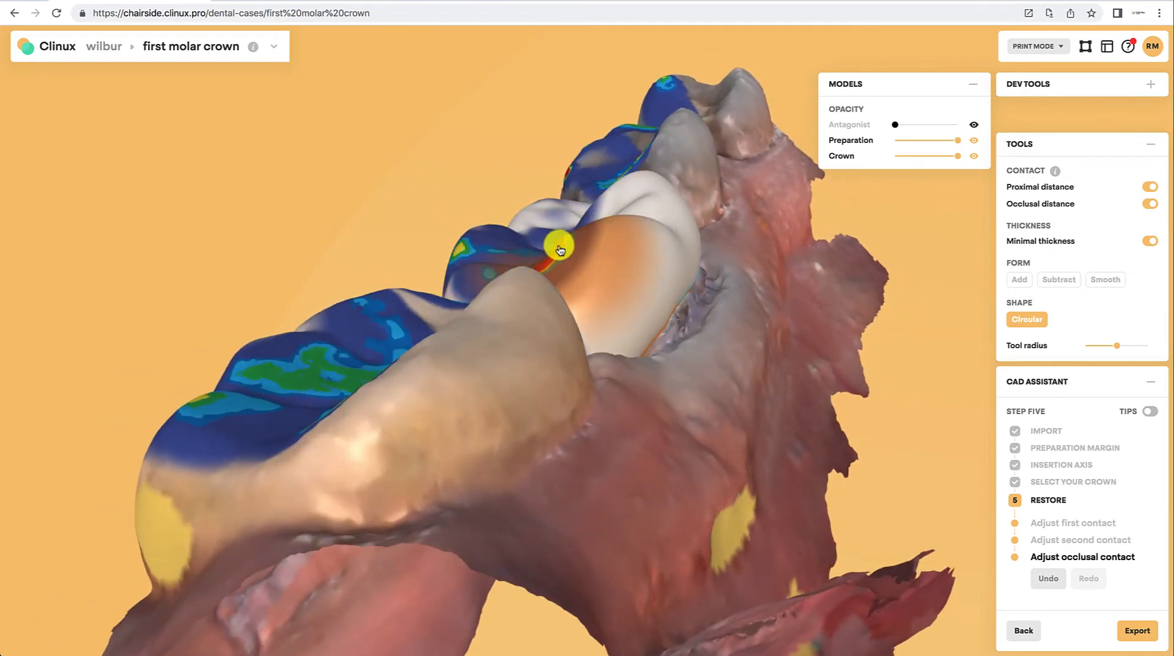
pyautogui.moveTo(794, 472); pyautogui.dragTo(721, 529)
pyautogui.moveTo(742, 473); pyautogui.dragTo(807, 477)
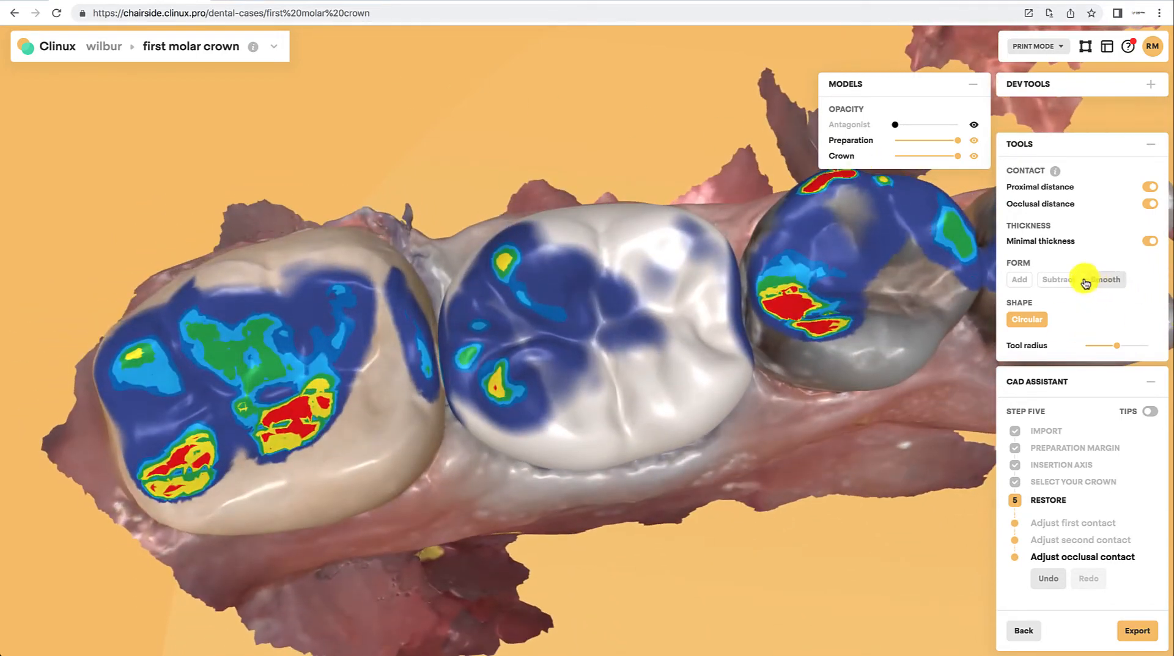
pyautogui.click(1058, 279)
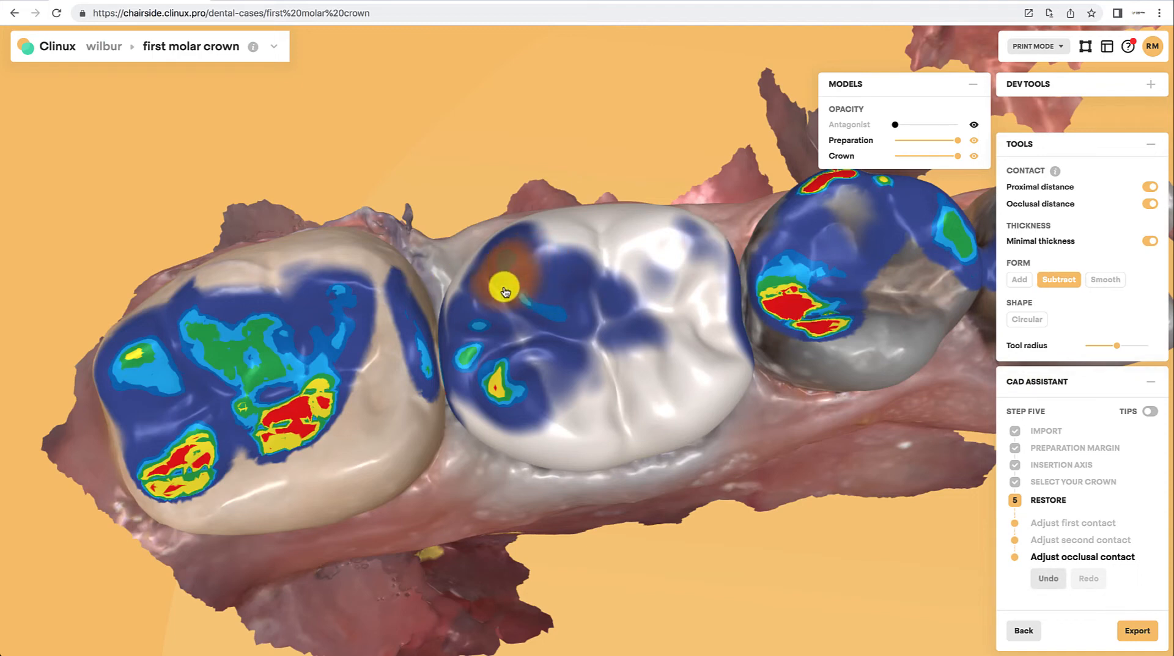
pyautogui.click(473, 366)
pyautogui.click(494, 390)
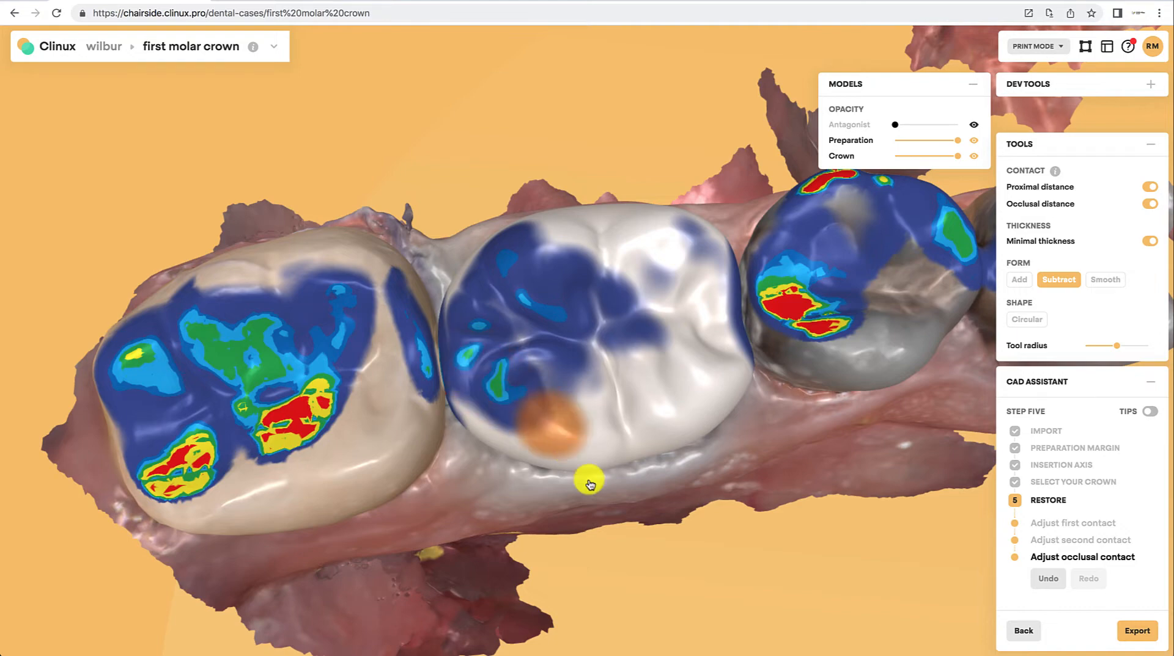
# Step: Reshape the crown's distal contact surface next to the neighbouring tooth with the Circular tool
pyautogui.moveTo(639, 524); pyautogui.dragTo(550, 529)
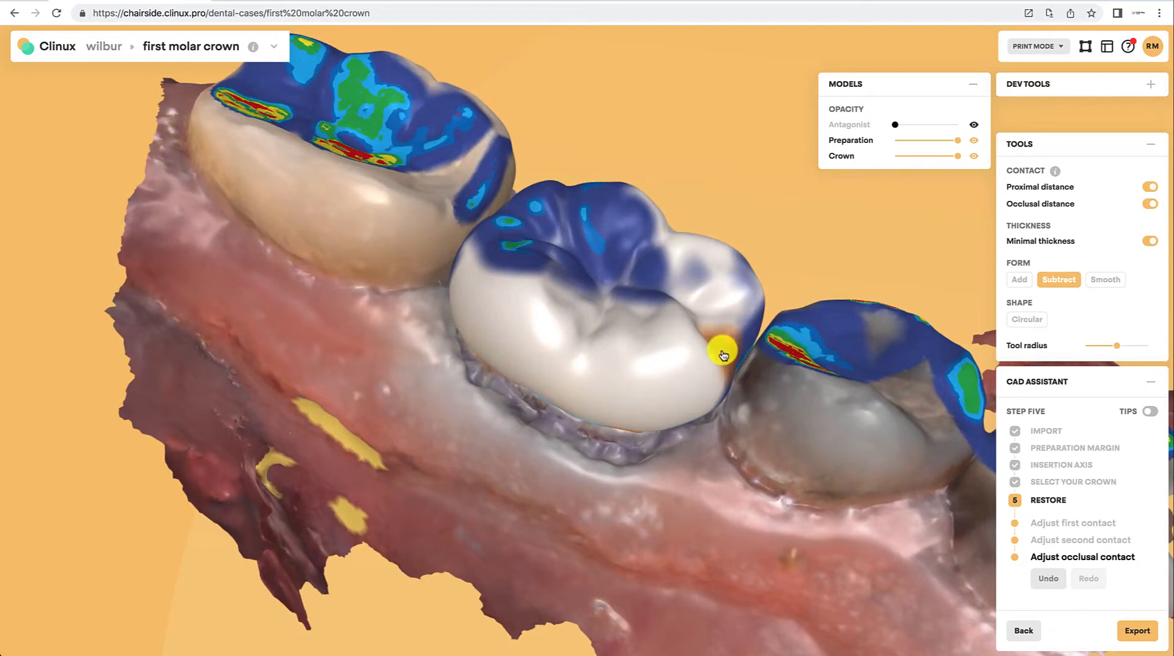
pyautogui.moveTo(707, 573); pyautogui.dragTo(784, 486)
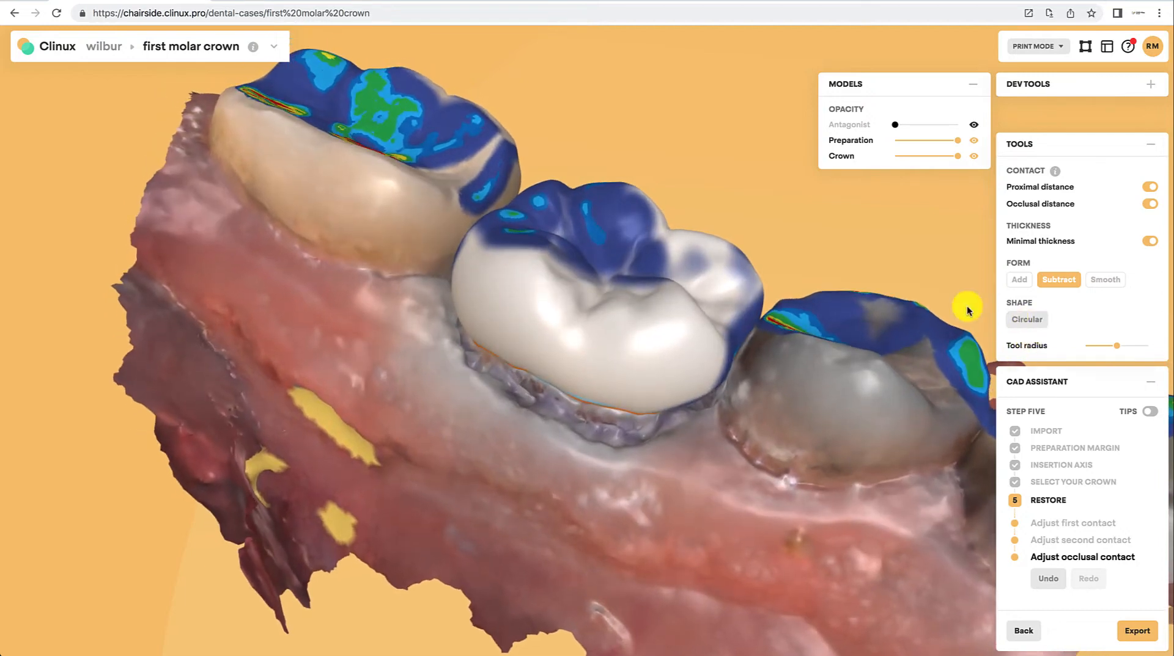
pyautogui.click(741, 319)
pyautogui.moveTo(721, 459)
pyautogui.mouseDown()
pyautogui.moveTo(815, 440)
pyautogui.moveTo(764, 421)
pyautogui.moveTo(388, 391)
pyautogui.moveTo(302, 314)
pyautogui.moveTo(230, 282)
pyautogui.moveTo(403, 388)
pyautogui.moveTo(708, 440)
pyautogui.mouseUp()
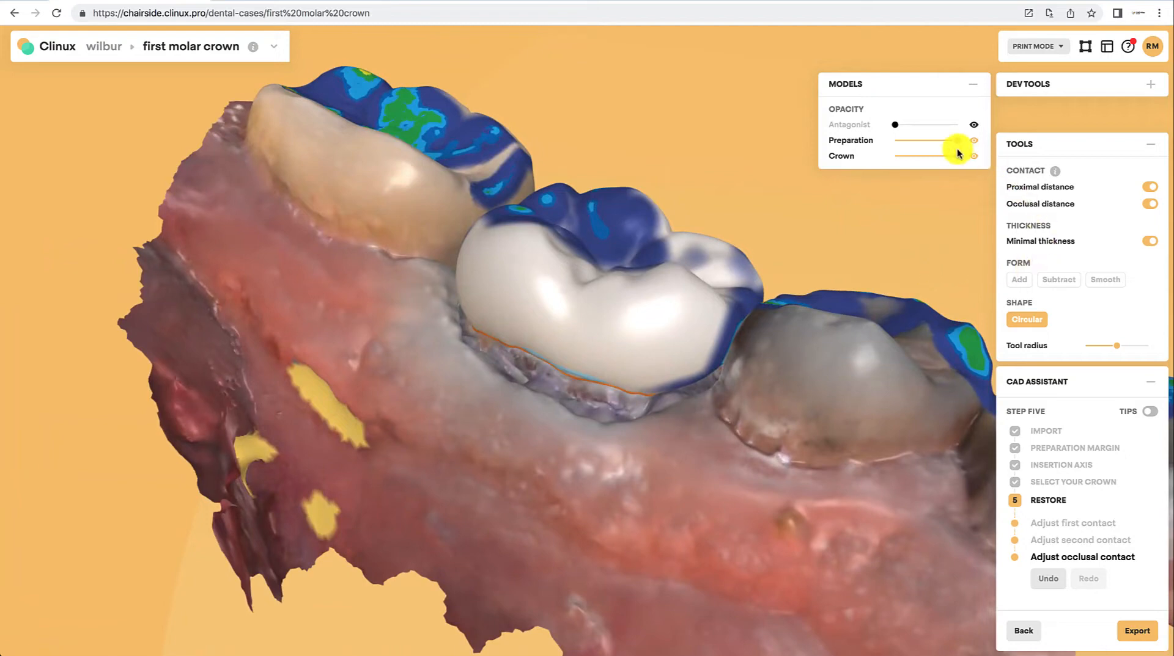
# Step: Lower the preparation's opacity, enlarge the Smooth tool radius, and smooth the crown's distal surface
pyautogui.moveTo(956, 142); pyautogui.dragTo(937, 145)
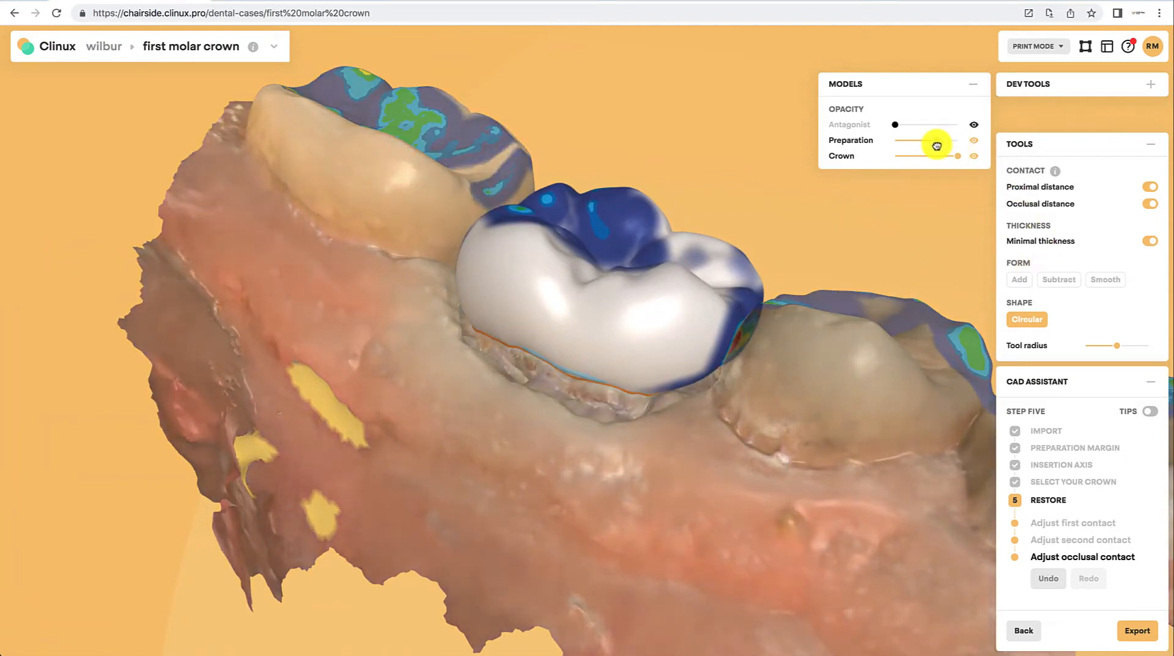
pyautogui.moveTo(864, 475); pyautogui.dragTo(741, 369)
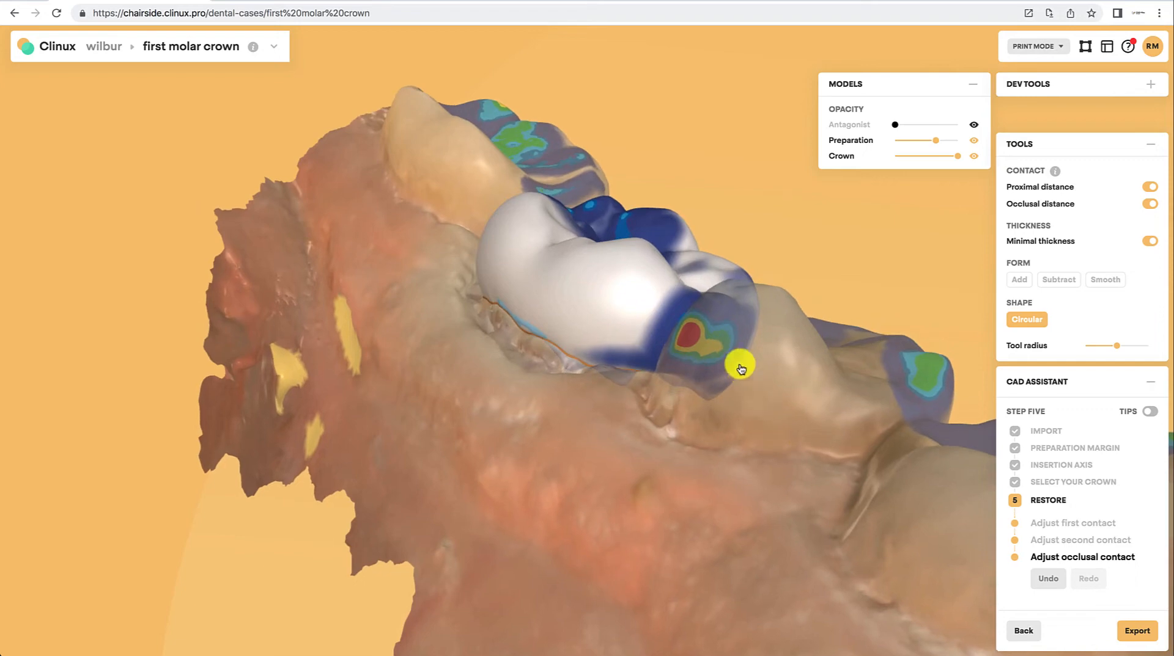
pyautogui.click(1105, 279)
pyautogui.moveTo(1116, 343); pyautogui.dragTo(1136, 346)
pyautogui.moveTo(727, 338)
pyautogui.mouseDown()
pyautogui.moveTo(655, 322)
pyautogui.moveTo(715, 346)
pyautogui.moveTo(673, 335)
pyautogui.moveTo(695, 353)
pyautogui.moveTo(666, 328)
pyautogui.moveTo(684, 341)
pyautogui.mouseUp()
# Step: Smooth the crown's mesial surface with the Smooth tool
pyautogui.moveTo(651, 450)
pyautogui.mouseDown()
pyautogui.moveTo(707, 497)
pyautogui.moveTo(782, 504)
pyautogui.mouseUp()
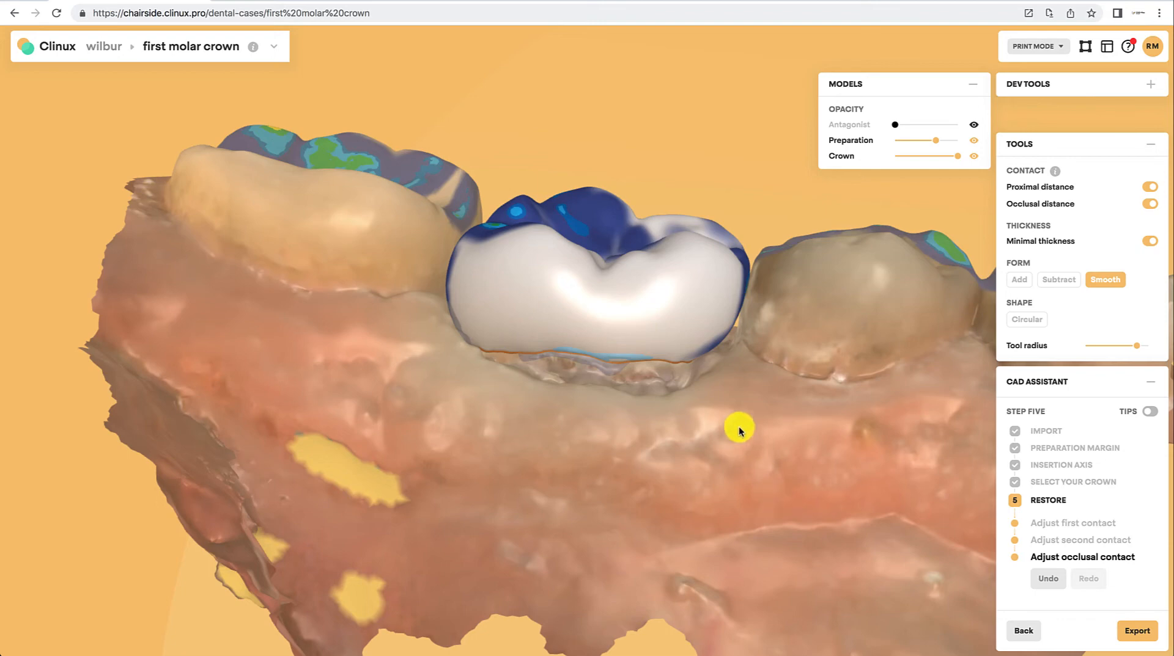
pyautogui.moveTo(738, 431); pyautogui.dragTo(735, 332)
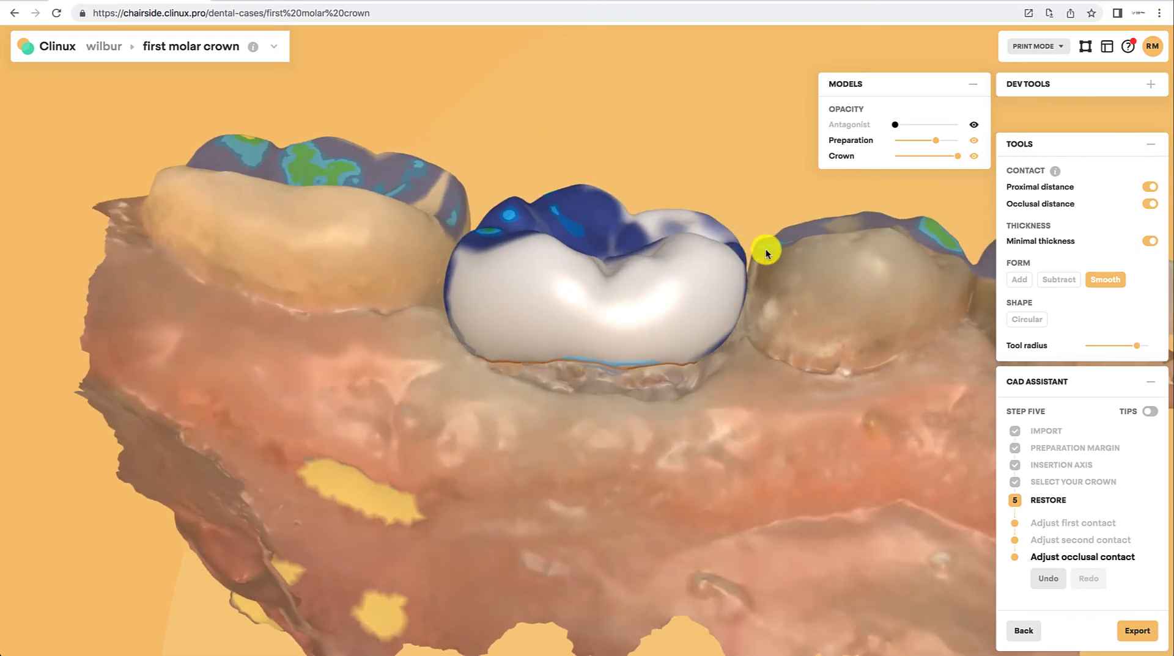
pyautogui.moveTo(648, 440); pyautogui.dragTo(741, 453)
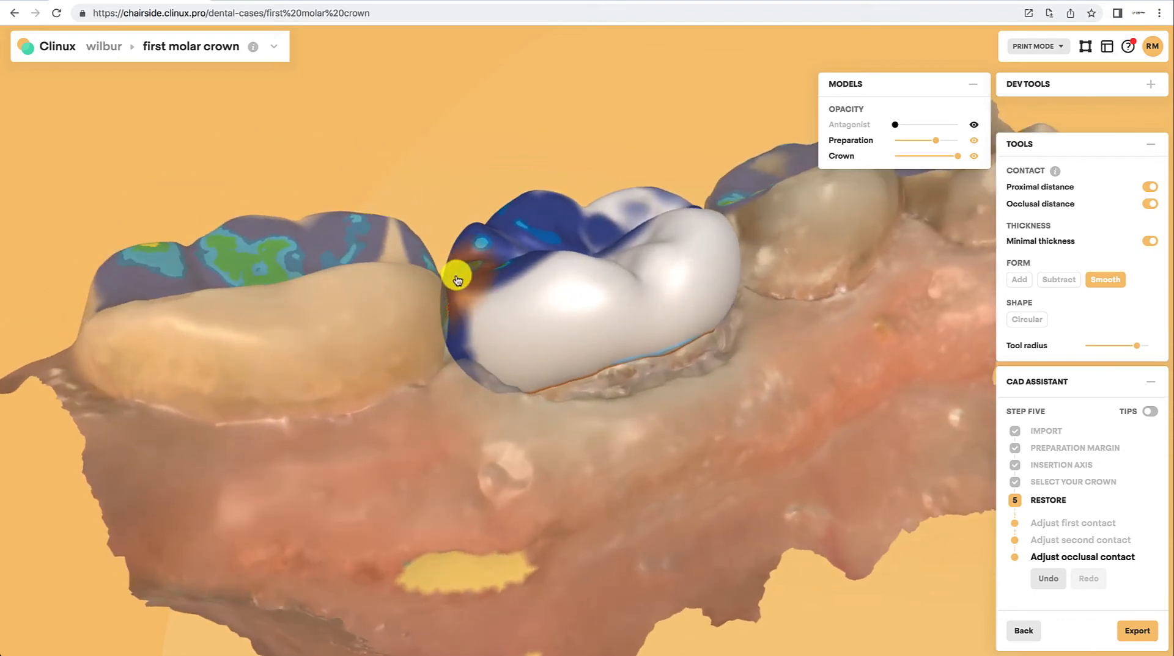
pyautogui.moveTo(461, 411)
pyautogui.mouseDown()
pyautogui.moveTo(446, 430)
pyautogui.moveTo(459, 322)
pyautogui.mouseUp()
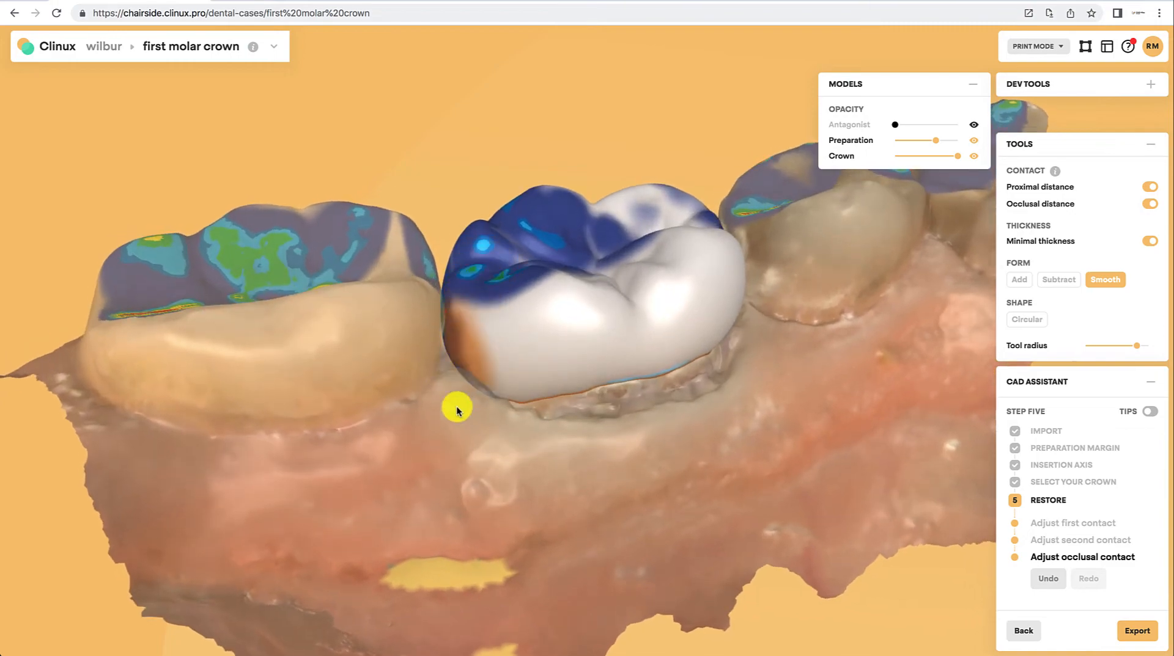
# Step: Switch back to the Circular tool and reshape the crown's buccal surface
pyautogui.moveTo(456, 406); pyautogui.dragTo(844, 364)
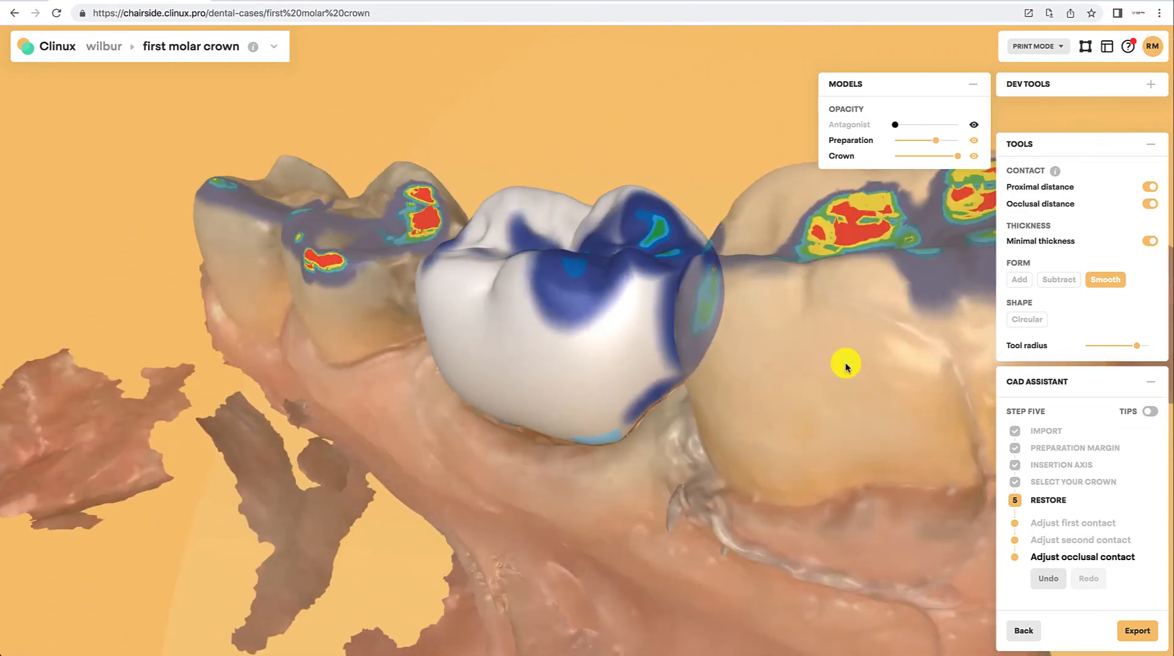
pyautogui.moveTo(587, 552); pyautogui.dragTo(858, 489)
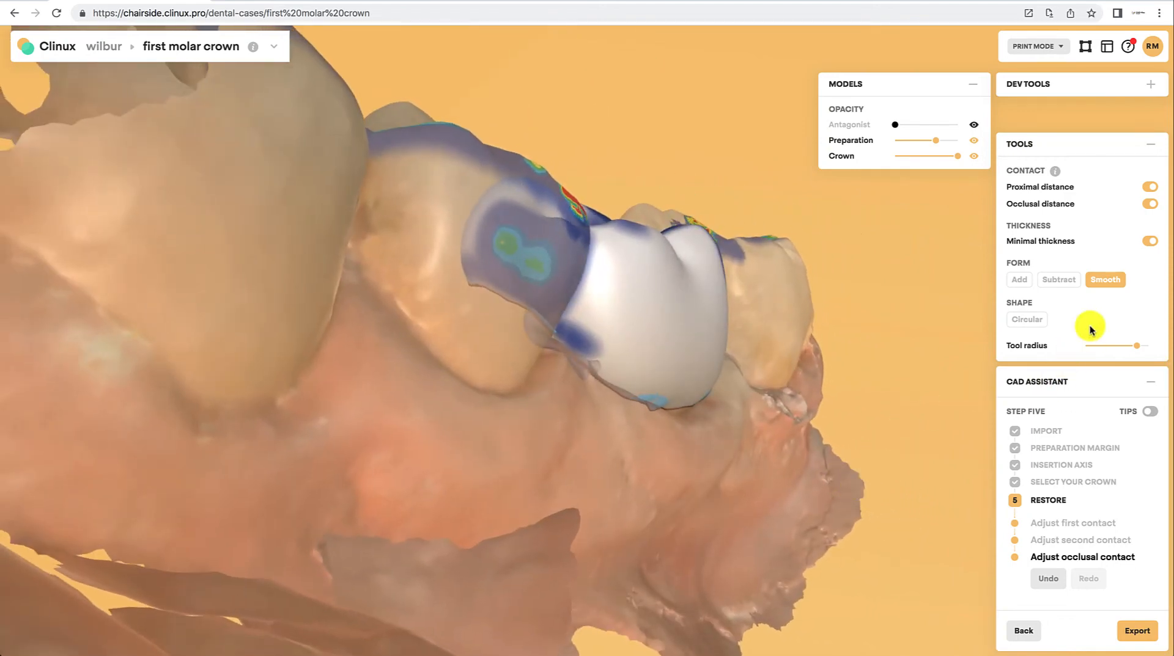
pyautogui.click(1012, 319)
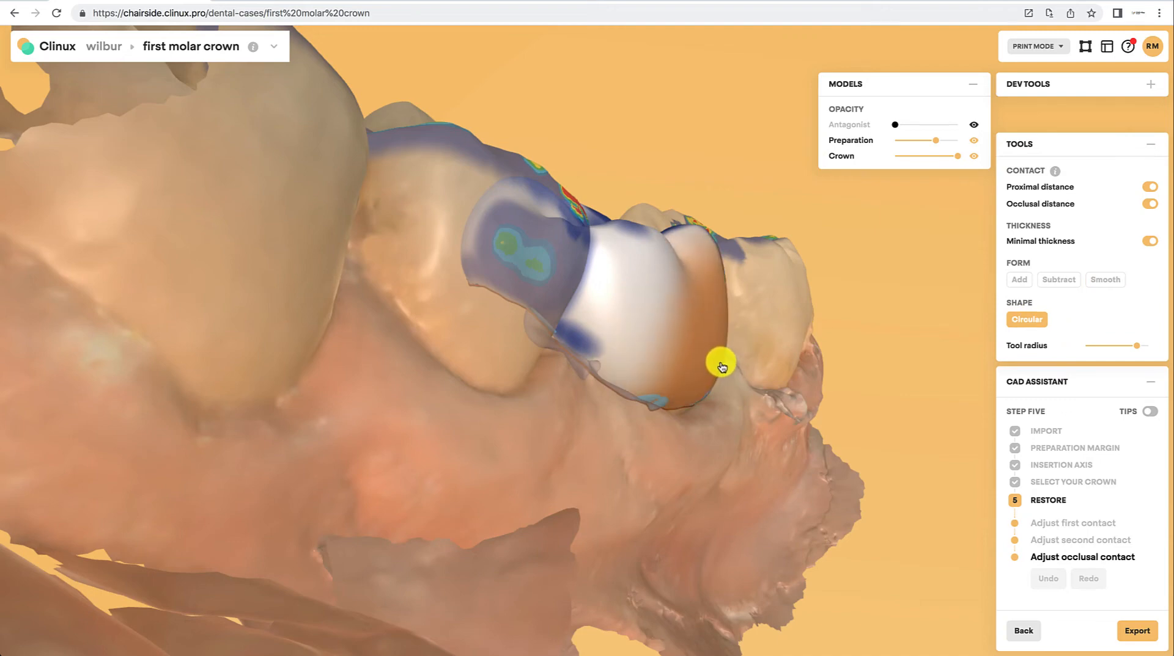
pyautogui.moveTo(716, 365); pyautogui.dragTo(713, 365)
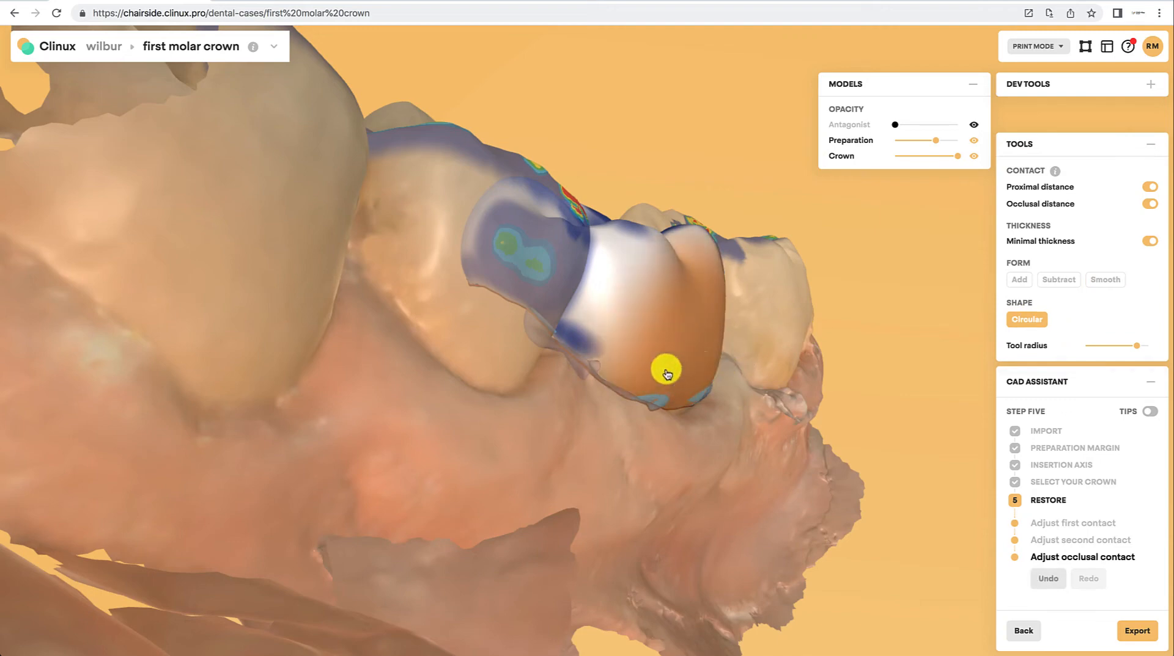
pyautogui.moveTo(785, 569); pyautogui.dragTo(335, 336)
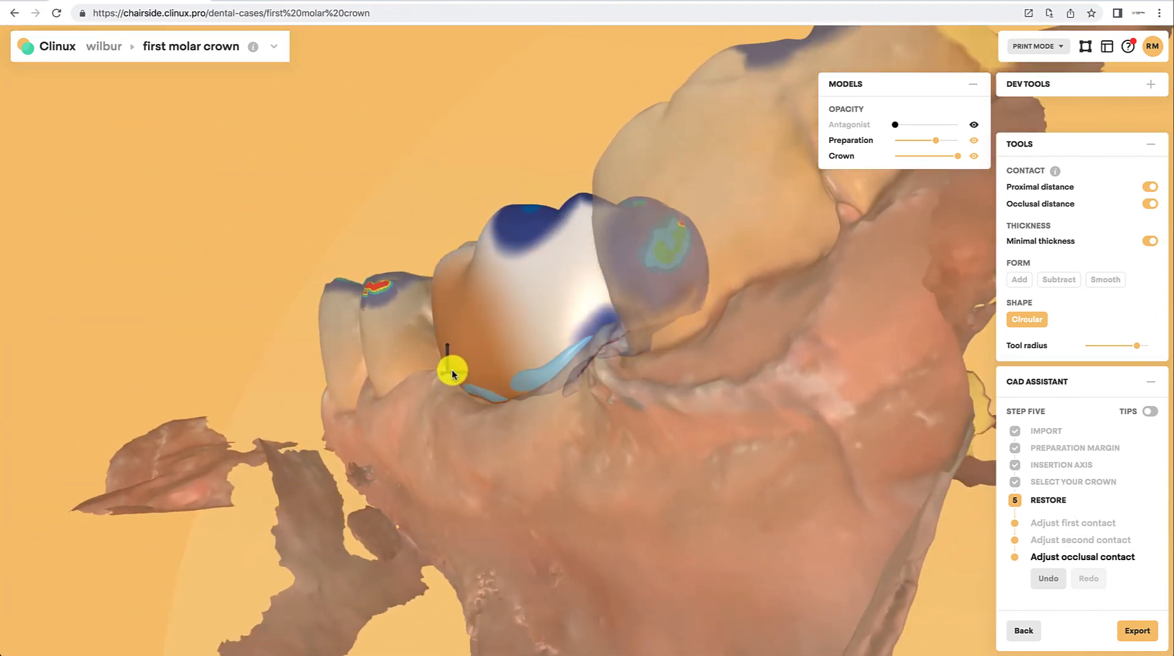
pyautogui.moveTo(453, 373); pyautogui.dragTo(590, 408)
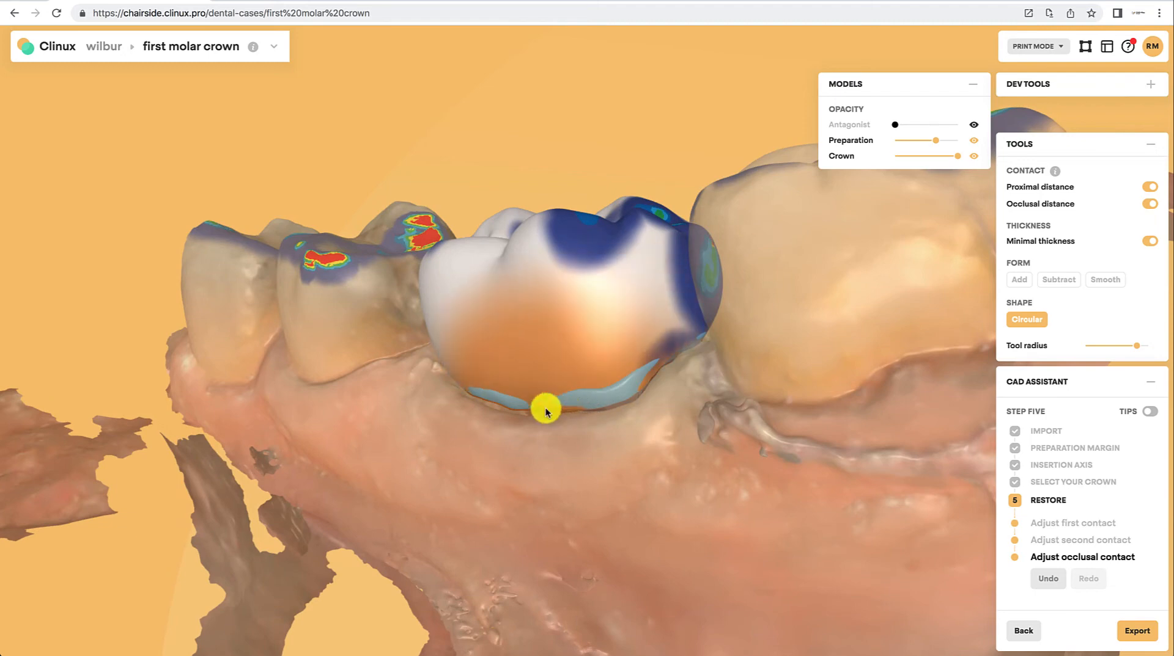
# Step: Lower the crown's opacity and toggle the minimal-thickness display off and on to inspect the crown's thickness
pyautogui.moveTo(602, 513); pyautogui.dragTo(752, 653)
pyautogui.moveTo(659, 595); pyautogui.dragTo(746, 553)
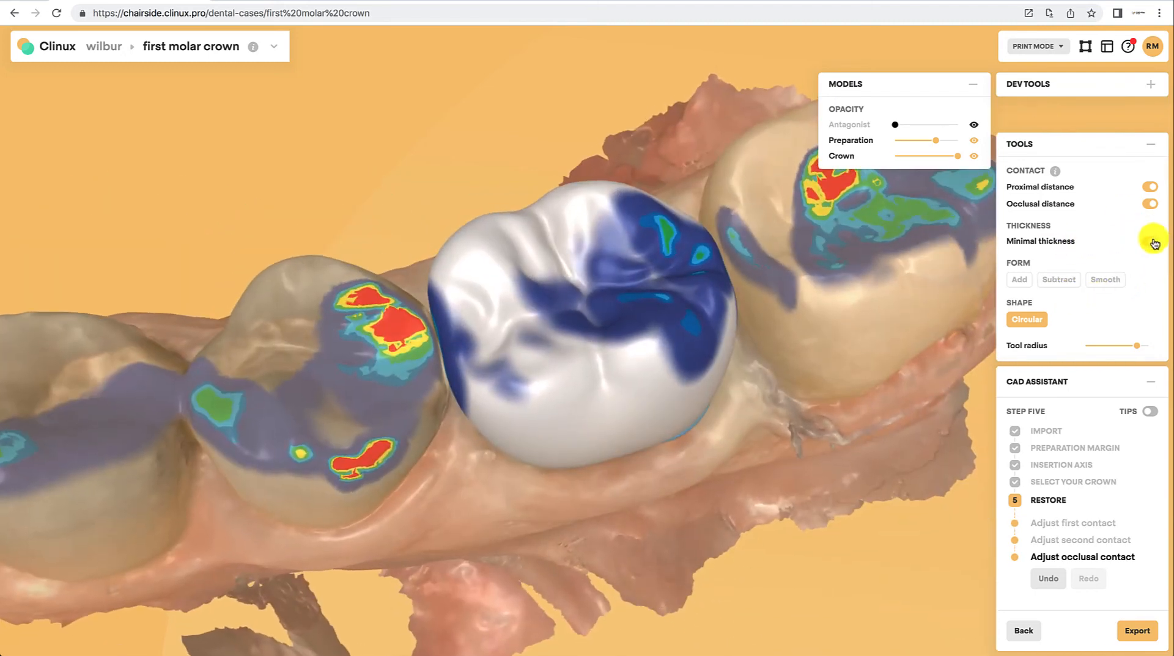
pyautogui.moveTo(690, 507); pyautogui.dragTo(498, 414)
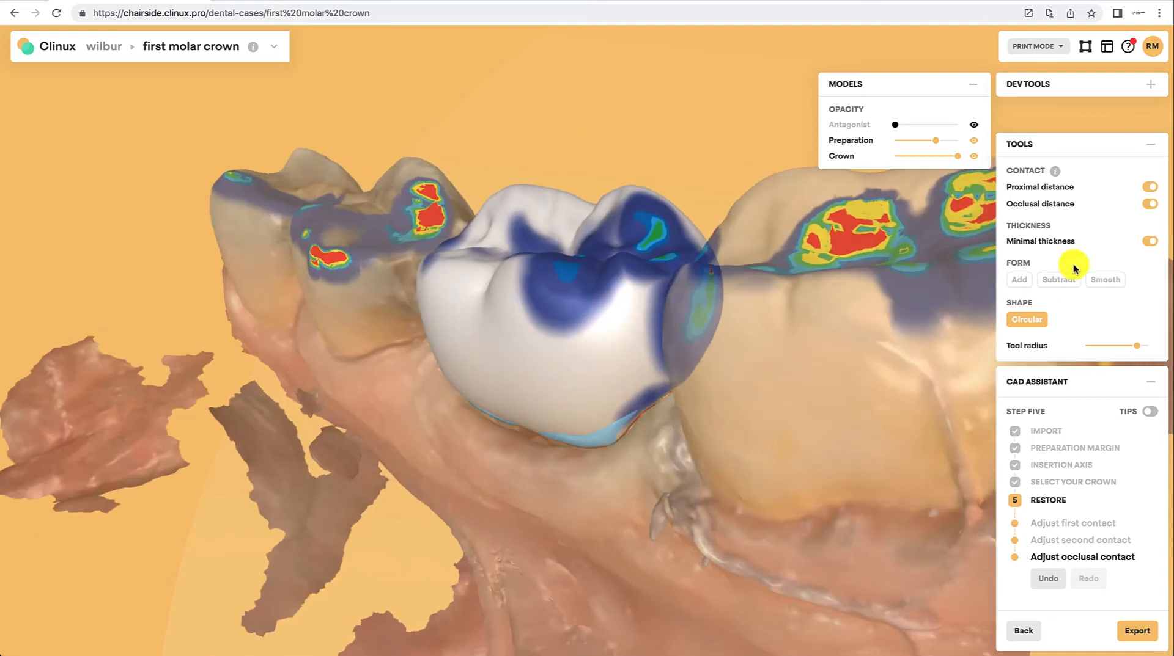
pyautogui.moveTo(956, 154); pyautogui.dragTo(921, 155)
pyautogui.moveTo(597, 544); pyautogui.dragTo(693, 495)
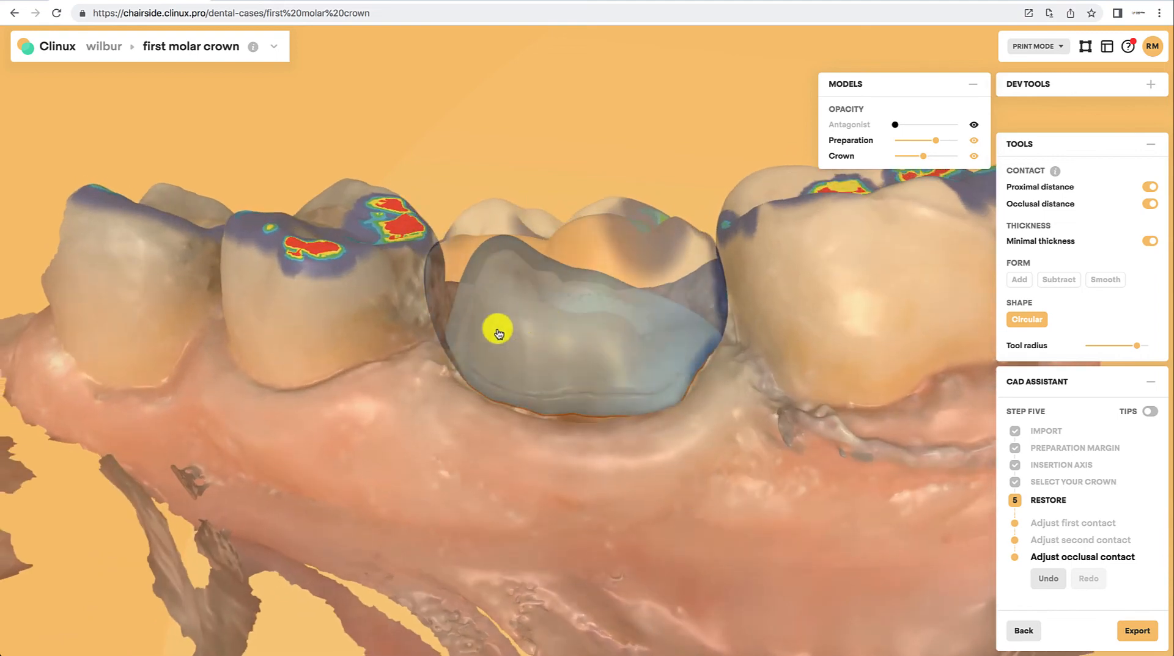
pyautogui.click(1145, 246)
pyautogui.click(1146, 246)
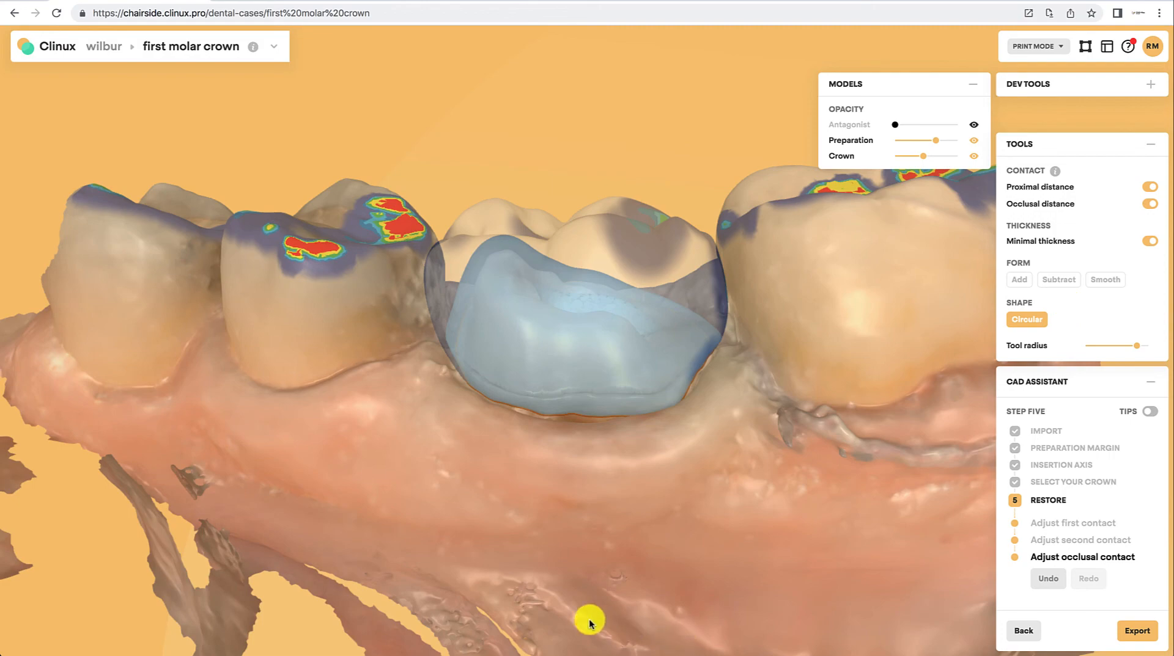
# Step: Restore the preparation and crown to full opacity
pyautogui.moveTo(659, 524); pyautogui.dragTo(456, 537)
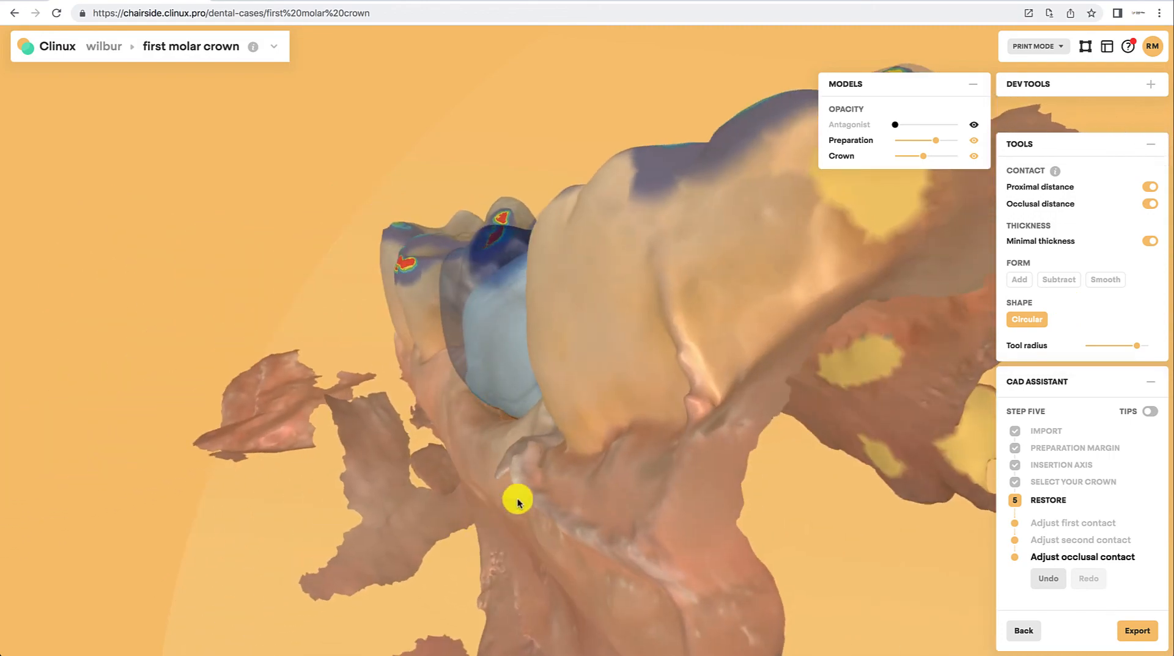
pyautogui.moveTo(516, 497); pyautogui.dragTo(580, 365)
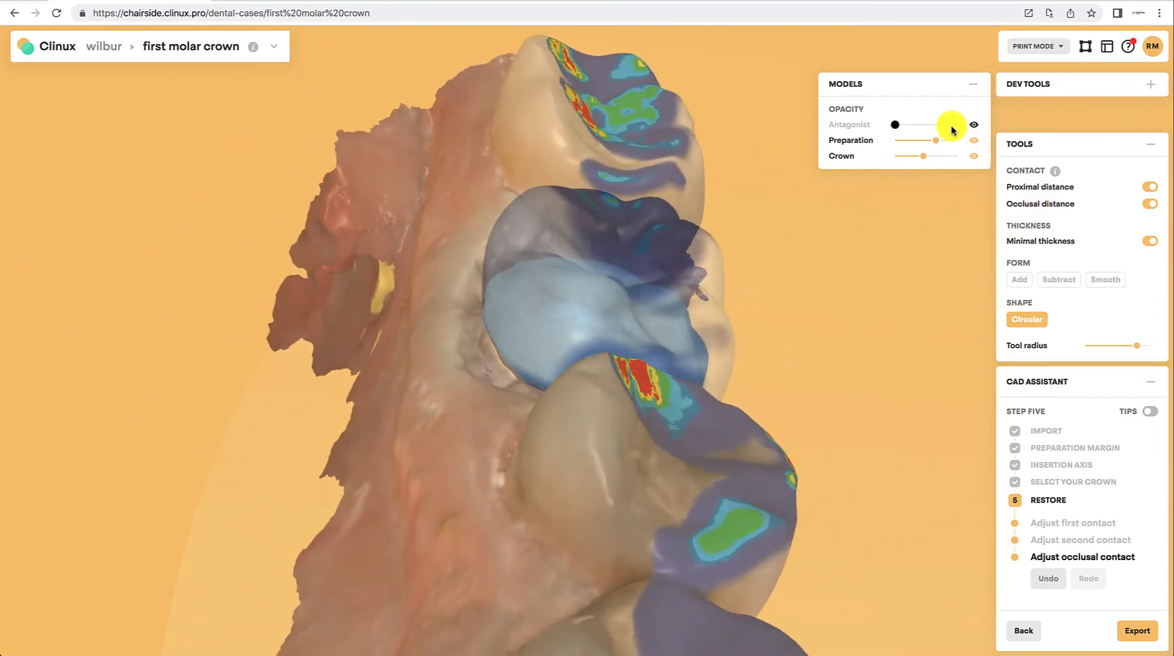
pyautogui.moveTo(937, 140); pyautogui.dragTo(1034, 141)
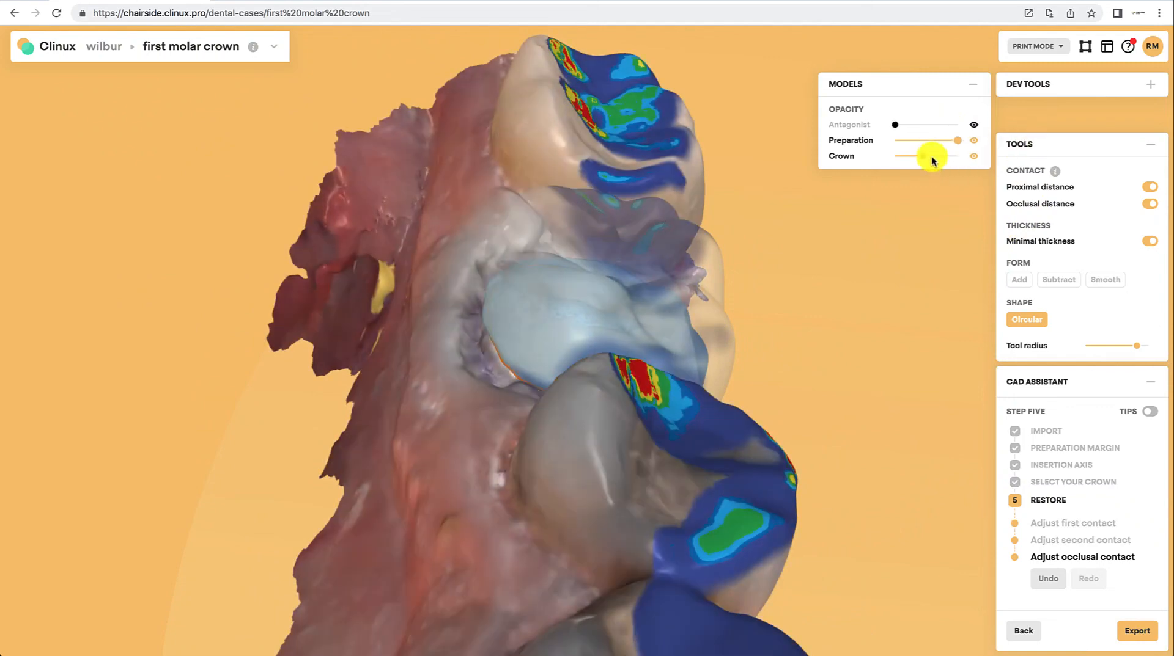
pyautogui.moveTo(923, 153); pyautogui.dragTo(1003, 161)
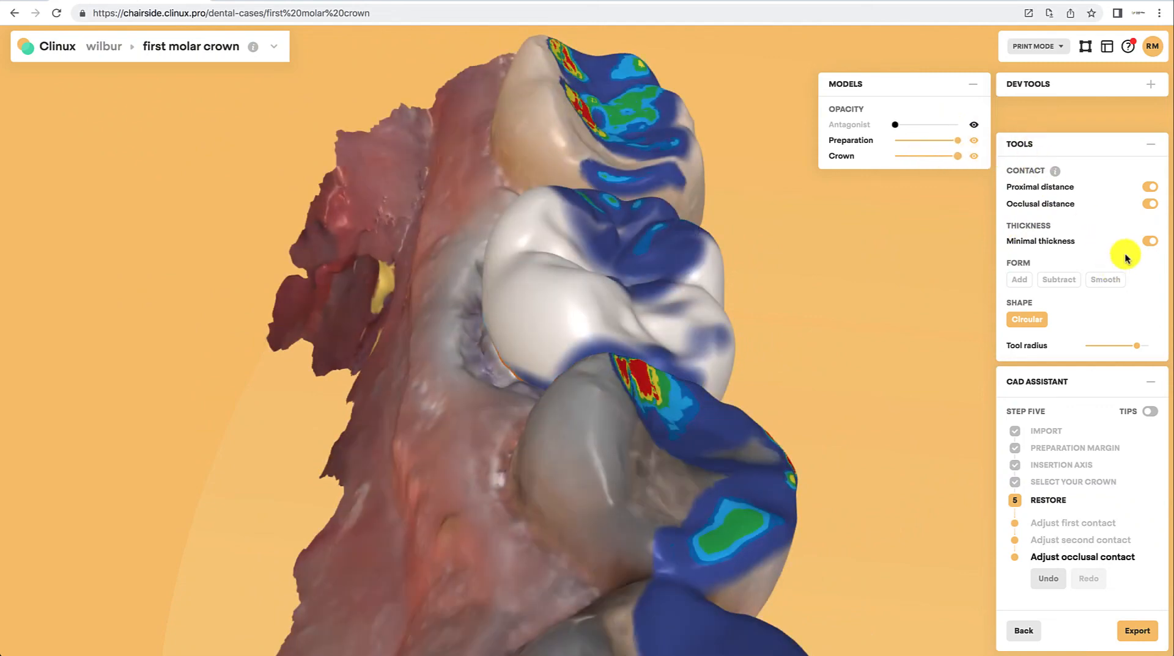
# Step: Export the case to the Cases folder
pyautogui.moveTo(697, 549)
pyautogui.mouseDown()
pyautogui.moveTo(464, 525)
pyautogui.moveTo(336, 468)
pyautogui.moveTo(385, 497)
pyautogui.moveTo(425, 642)
pyautogui.mouseUp()
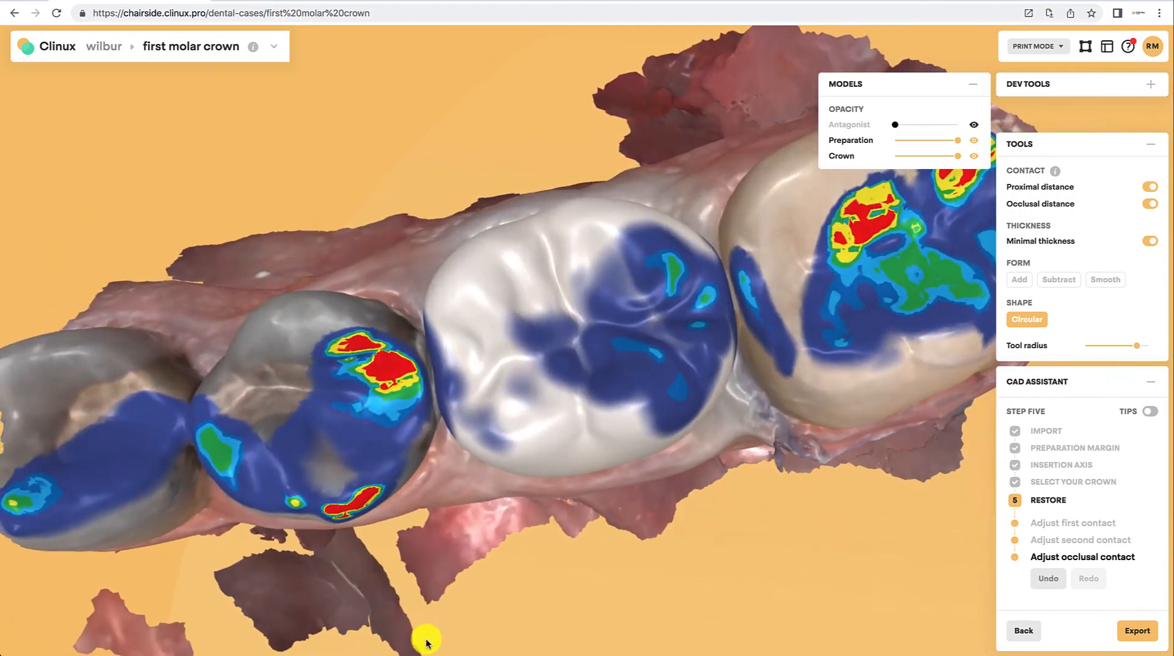
pyautogui.click(1138, 632)
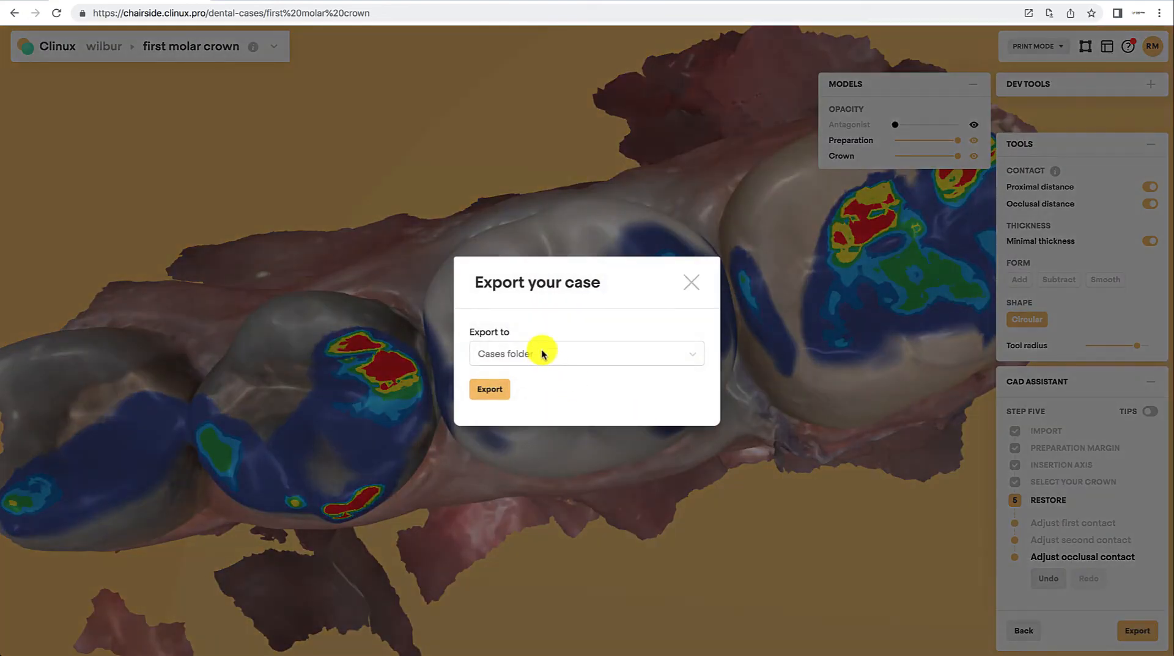
pyautogui.click(490, 390)
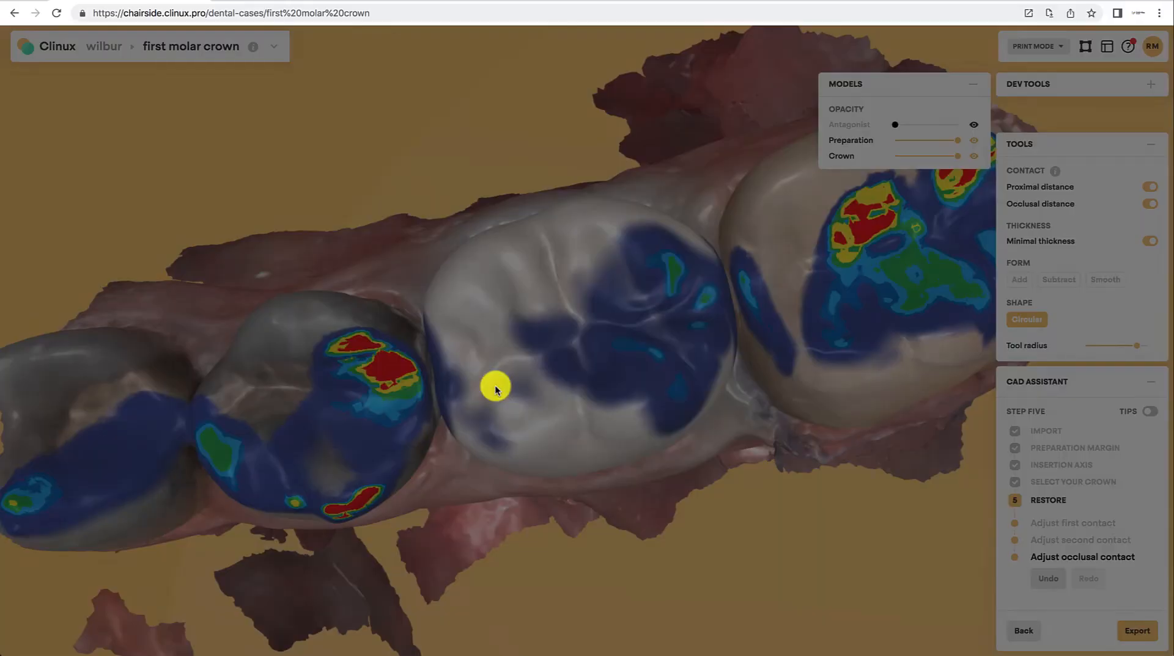